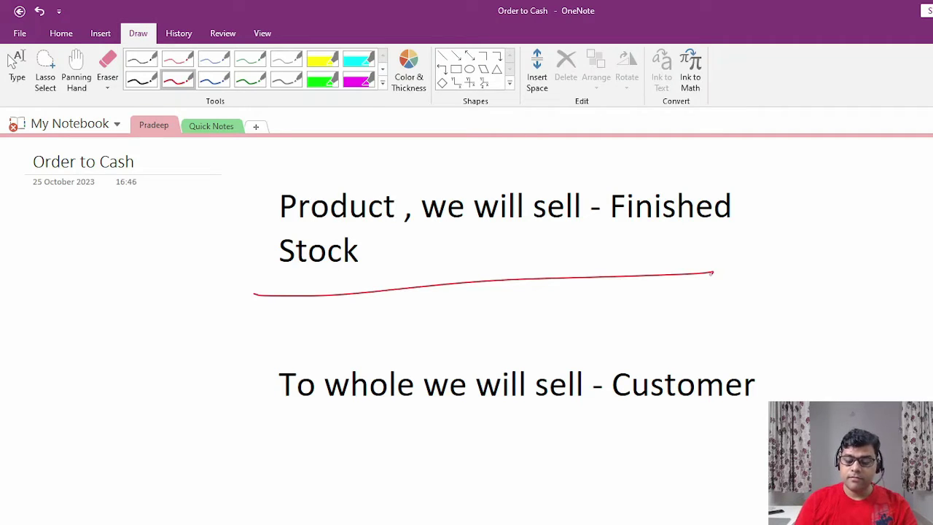
Underline "Customer" in red ink, draw an arrow from it and handwrite "SD" at the arrow's end.
{"action": "left_click_drag", "start_coordinate": [597, 420], "coordinate": [769, 412]}
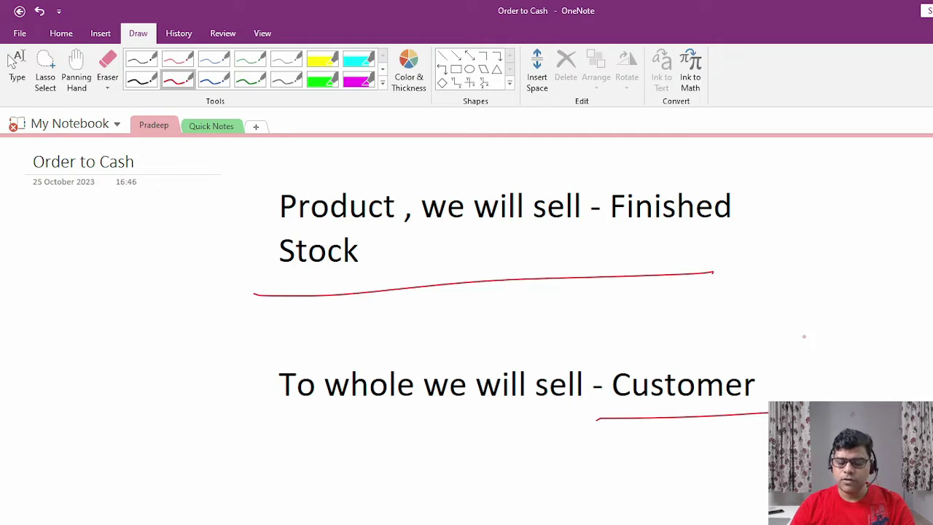
{"action": "mouse_move", "coordinate": [791, 385]}
{"action": "left_mouse_down"}
{"action": "mouse_move", "coordinate": [818, 366]}
{"action": "mouse_move", "coordinate": [817, 376]}
{"action": "left_mouse_up"}
{"action": "left_click_drag", "start_coordinate": [848, 346], "coordinate": [865, 350]}
{"action": "left_click_drag", "start_coordinate": [866, 336], "coordinate": [868, 350]}
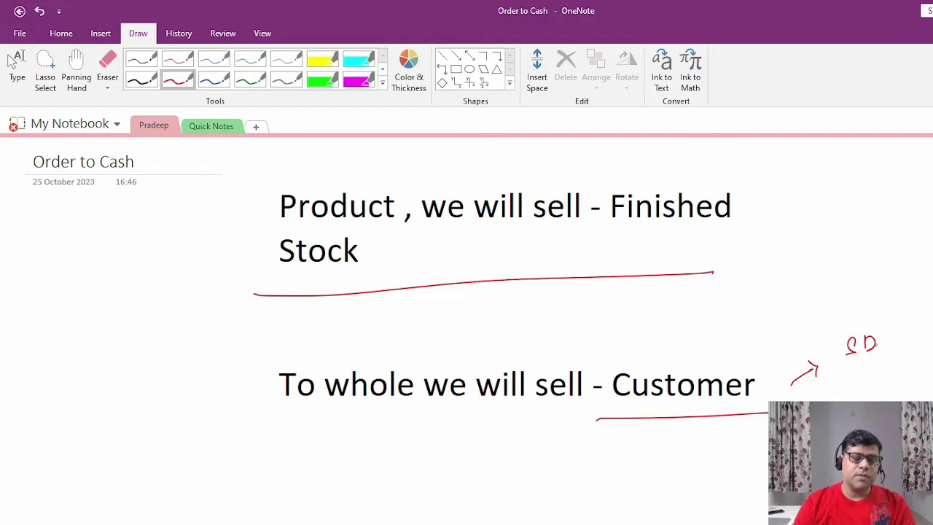
Sketch a slanted red box beside the typed text and divide it into three stacked sections.
{"action": "mouse_move", "coordinate": [43, 330]}
{"action": "left_mouse_down"}
{"action": "mouse_move", "coordinate": [97, 450]}
{"action": "mouse_move", "coordinate": [226, 299]}
{"action": "mouse_move", "coordinate": [271, 386]}
{"action": "left_mouse_up"}
{"action": "left_click_drag", "start_coordinate": [153, 470], "coordinate": [298, 360]}
{"action": "left_click_drag", "start_coordinate": [82, 399], "coordinate": [241, 287]}
{"action": "left_click_drag", "start_coordinate": [87, 458], "coordinate": [268, 330]}
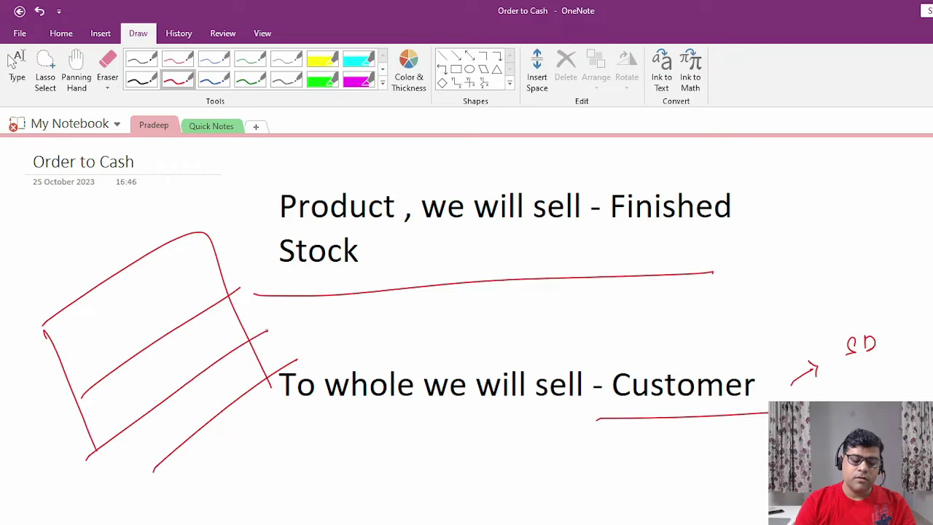
Handwrite "Gen Seg", "Comp Cod" and "Sale org" in the box's three sections and add a tick mark for each.
{"action": "mouse_move", "coordinate": [76, 319]}
{"action": "left_mouse_down"}
{"action": "mouse_move", "coordinate": [82, 341]}
{"action": "mouse_move", "coordinate": [143, 308]}
{"action": "left_mouse_up"}
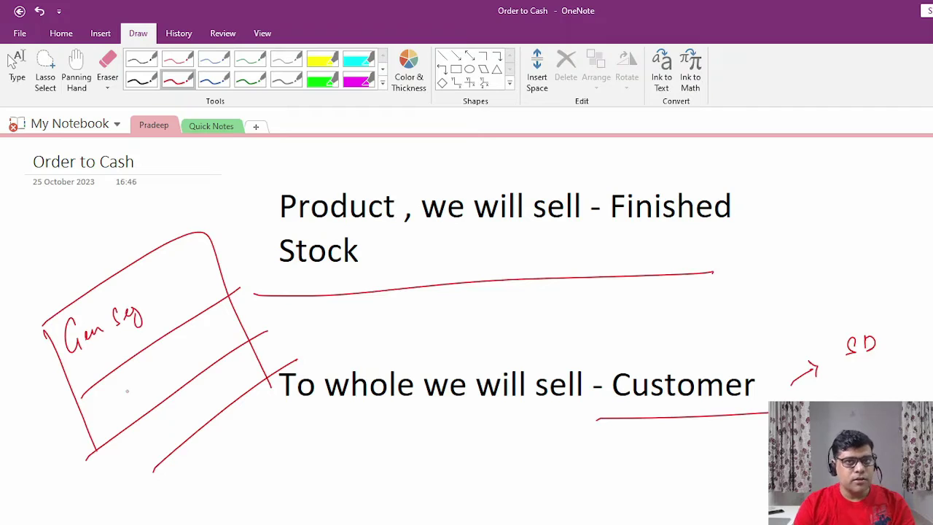
{"action": "mouse_move", "coordinate": [108, 397]}
{"action": "left_mouse_down"}
{"action": "mouse_move", "coordinate": [102, 419]}
{"action": "mouse_move", "coordinate": [162, 370]}
{"action": "mouse_move", "coordinate": [173, 339]}
{"action": "left_mouse_up"}
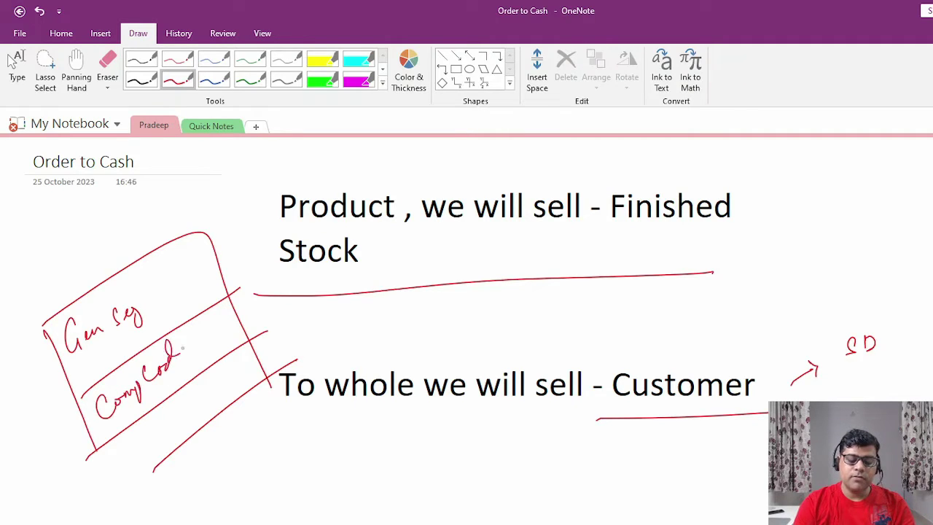
{"action": "mouse_move", "coordinate": [153, 430]}
{"action": "left_mouse_down"}
{"action": "mouse_move", "coordinate": [139, 442]}
{"action": "mouse_move", "coordinate": [171, 407]}
{"action": "mouse_move", "coordinate": [192, 409]}
{"action": "mouse_move", "coordinate": [232, 372]}
{"action": "left_mouse_up"}
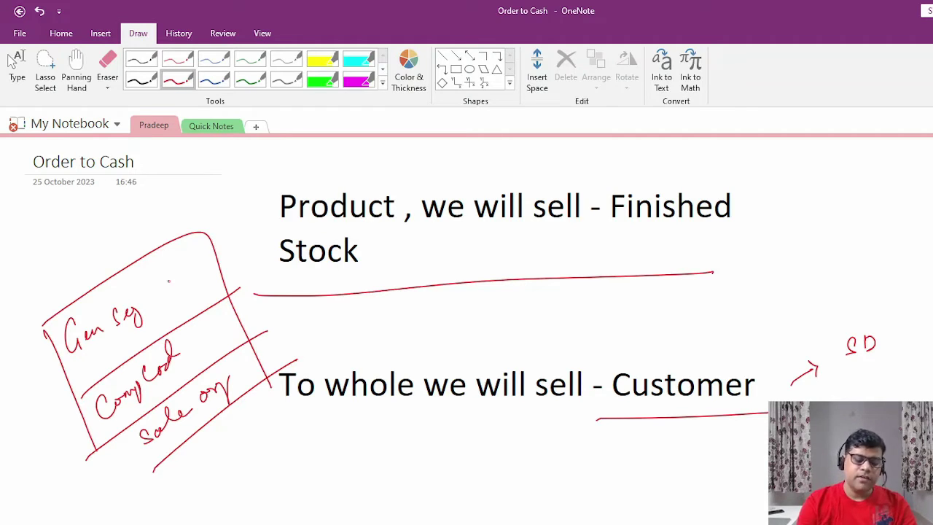
{"action": "left_click_drag", "start_coordinate": [168, 281], "coordinate": [203, 242]}
{"action": "left_click_drag", "start_coordinate": [87, 500], "coordinate": [137, 459]}
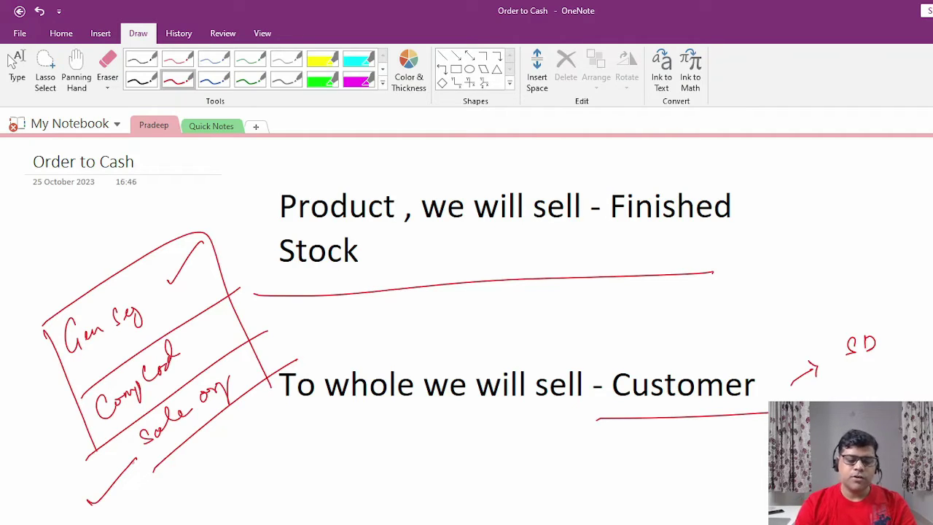
{"action": "left_click_drag", "start_coordinate": [210, 326], "coordinate": [249, 287]}
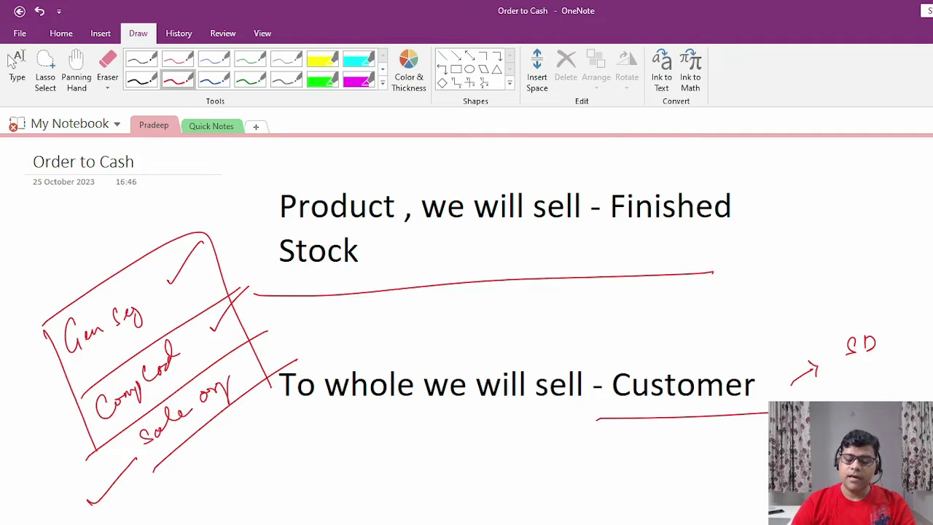
Handwrite an underlined "MM" with a small arrow beside the "Finished Stock" line.
{"action": "mouse_move", "coordinate": [778, 196]}
{"action": "left_mouse_down"}
{"action": "mouse_move", "coordinate": [774, 205]}
{"action": "mouse_move", "coordinate": [850, 168]}
{"action": "mouse_move", "coordinate": [855, 191]}
{"action": "left_mouse_up"}
{"action": "left_click_drag", "start_coordinate": [805, 218], "coordinate": [880, 184]}
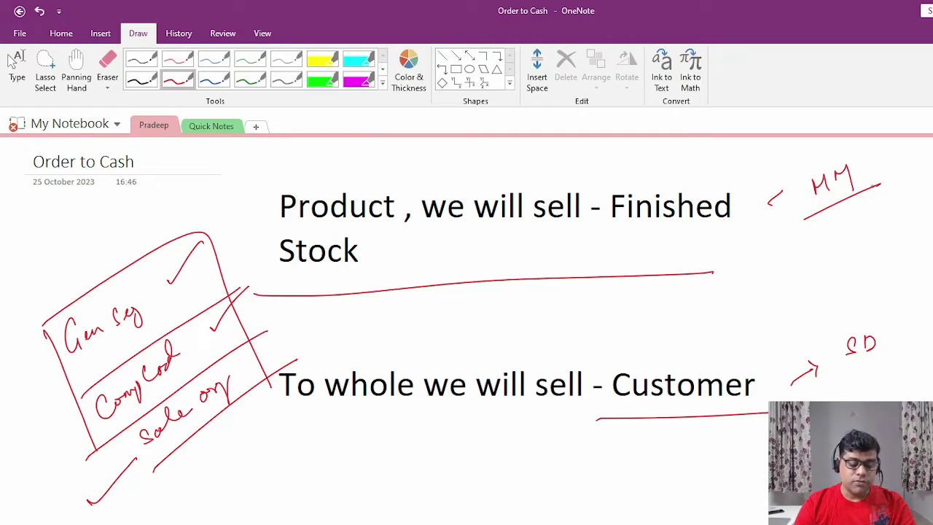
Handwrite "End User" with a cross beneath the customer line, and add an arrow leading to "Sr. User".
{"action": "mouse_move", "coordinate": [285, 493]}
{"action": "left_mouse_down"}
{"action": "mouse_move", "coordinate": [294, 503]}
{"action": "mouse_move", "coordinate": [358, 456]}
{"action": "left_mouse_up"}
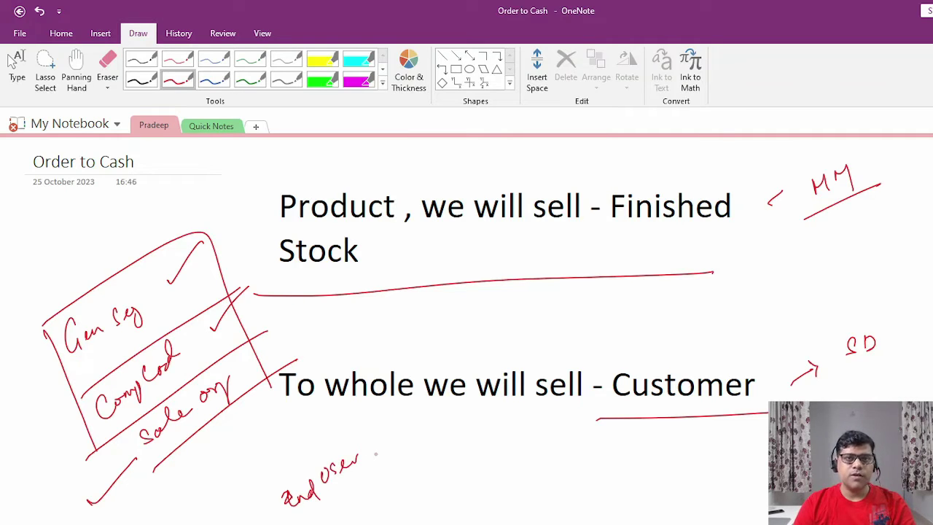
{"action": "left_click_drag", "start_coordinate": [376, 450], "coordinate": [393, 444]}
{"action": "mouse_move", "coordinate": [388, 433]}
{"action": "left_mouse_down"}
{"action": "mouse_move", "coordinate": [385, 464]}
{"action": "mouse_move", "coordinate": [401, 488]}
{"action": "mouse_move", "coordinate": [421, 478]}
{"action": "left_mouse_up"}
{"action": "left_click_drag", "start_coordinate": [412, 471], "coordinate": [416, 489]}
{"action": "mouse_move", "coordinate": [452, 449]}
{"action": "left_mouse_down"}
{"action": "mouse_move", "coordinate": [437, 466]}
{"action": "mouse_move", "coordinate": [502, 424]}
{"action": "mouse_move", "coordinate": [505, 438]}
{"action": "mouse_move", "coordinate": [525, 423]}
{"action": "left_mouse_up"}
{"action": "left_click_drag", "start_coordinate": [526, 426], "coordinate": [535, 417]}
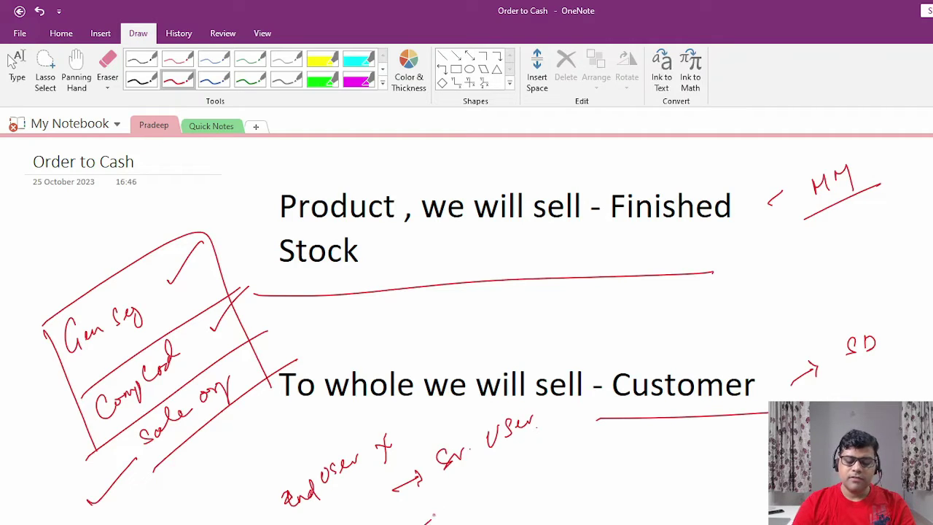
Add a second arrow below "Sr. User" with the handwritten label "Pr. User" and underline that label.
{"action": "left_click_drag", "start_coordinate": [428, 521], "coordinate": [437, 513]}
{"action": "mouse_move", "coordinate": [463, 503]}
{"action": "left_mouse_down"}
{"action": "mouse_move", "coordinate": [466, 486]}
{"action": "mouse_move", "coordinate": [478, 485]}
{"action": "left_mouse_up"}
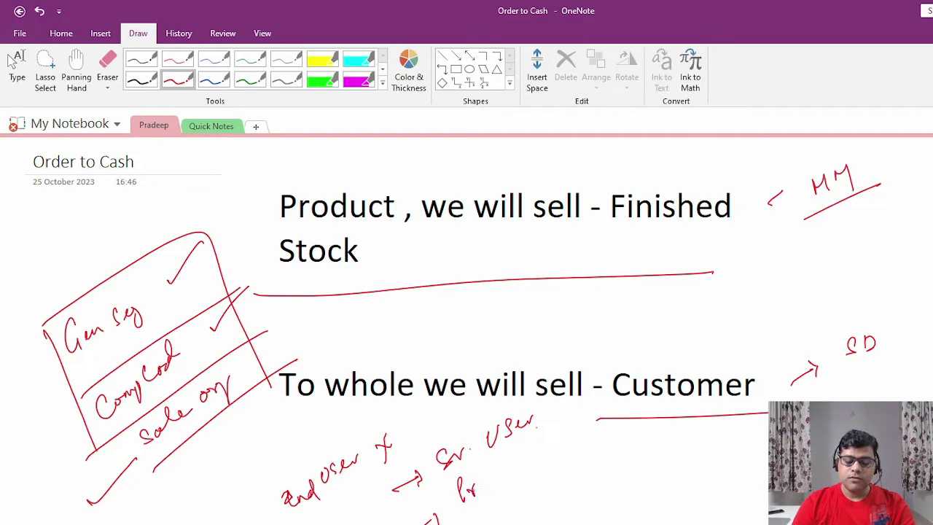
{"action": "left_click", "coordinate": [496, 483]}
{"action": "left_click_drag", "start_coordinate": [512, 458], "coordinate": [569, 439]}
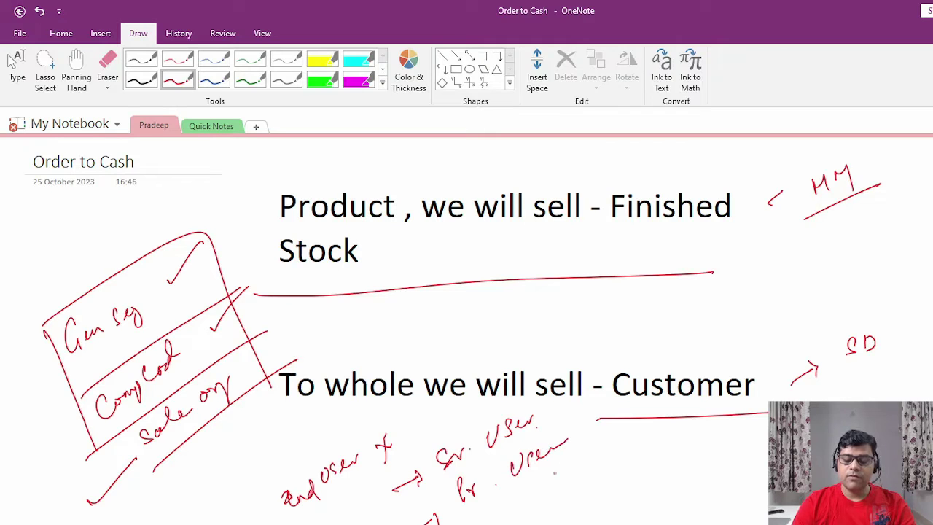
{"action": "left_click_drag", "start_coordinate": [554, 472], "coordinate": [592, 443]}
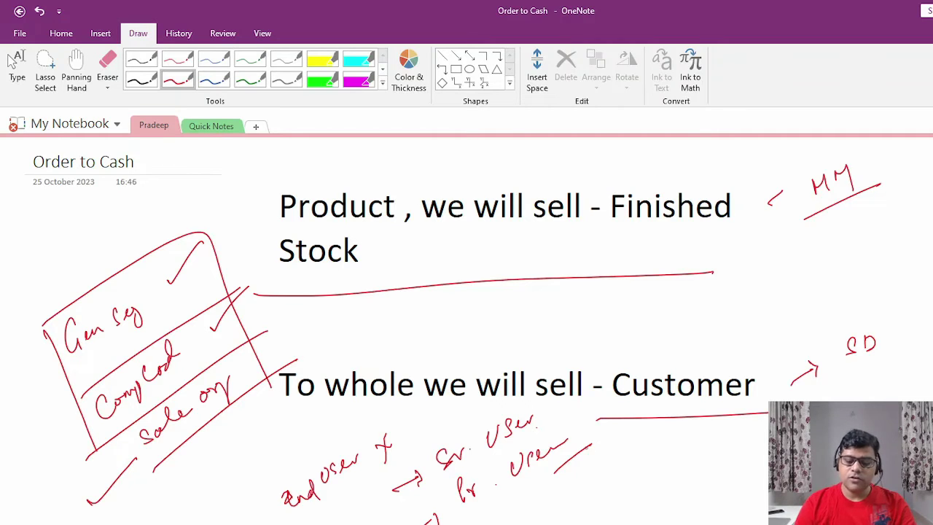
Draw an arrow from the "Finished Stock" underline and handwrite a circled "93" at its end.
{"action": "left_click_drag", "start_coordinate": [754, 255], "coordinate": [759, 262]}
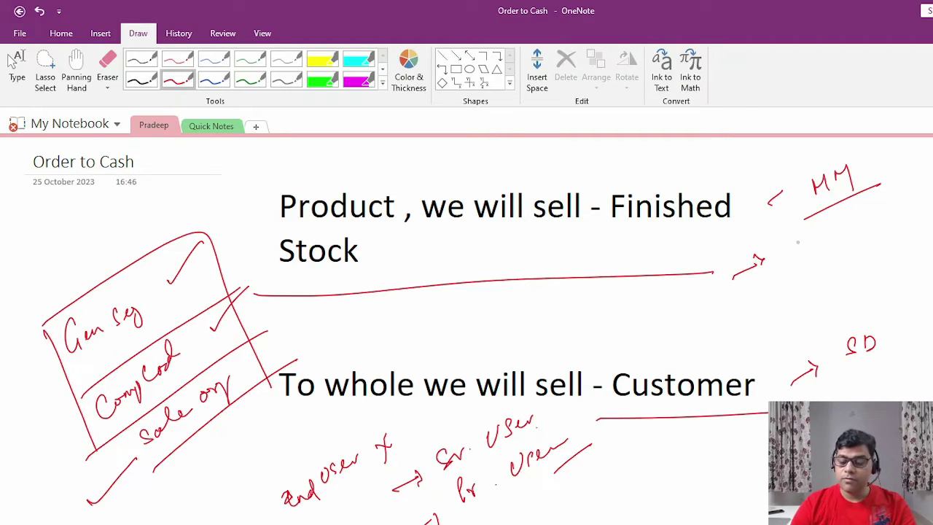
{"action": "mouse_move", "coordinate": [808, 232]}
{"action": "left_mouse_down"}
{"action": "mouse_move", "coordinate": [802, 259]}
{"action": "mouse_move", "coordinate": [831, 240]}
{"action": "mouse_move", "coordinate": [822, 254]}
{"action": "left_mouse_up"}
{"action": "mouse_move", "coordinate": [848, 245]}
{"action": "left_mouse_down"}
{"action": "mouse_move", "coordinate": [799, 275]}
{"action": "mouse_move", "coordinate": [840, 254]}
{"action": "left_mouse_up"}
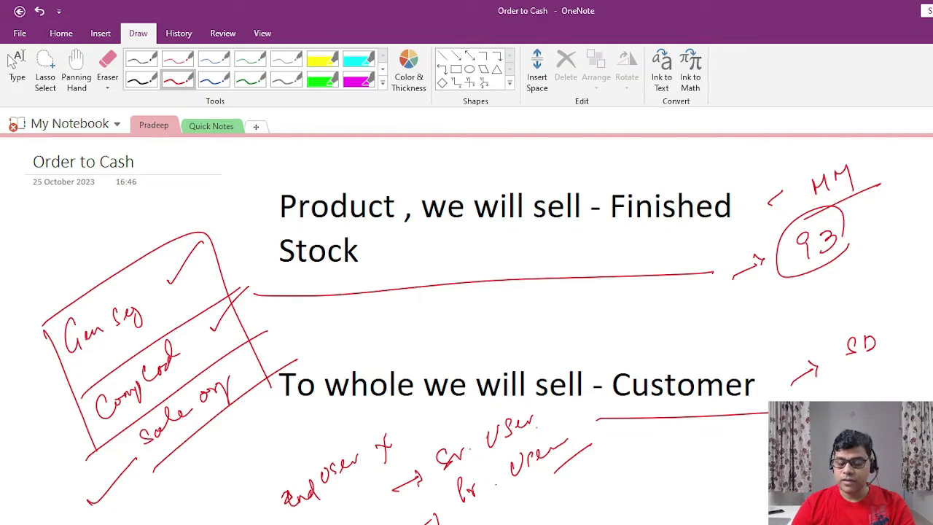
{"action": "mouse_move", "coordinate": [868, 389]}
{"action": "left_mouse_down"}
{"action": "mouse_move", "coordinate": [873, 397]}
{"action": "mouse_move", "coordinate": [852, 397]}
{"action": "left_mouse_up"}
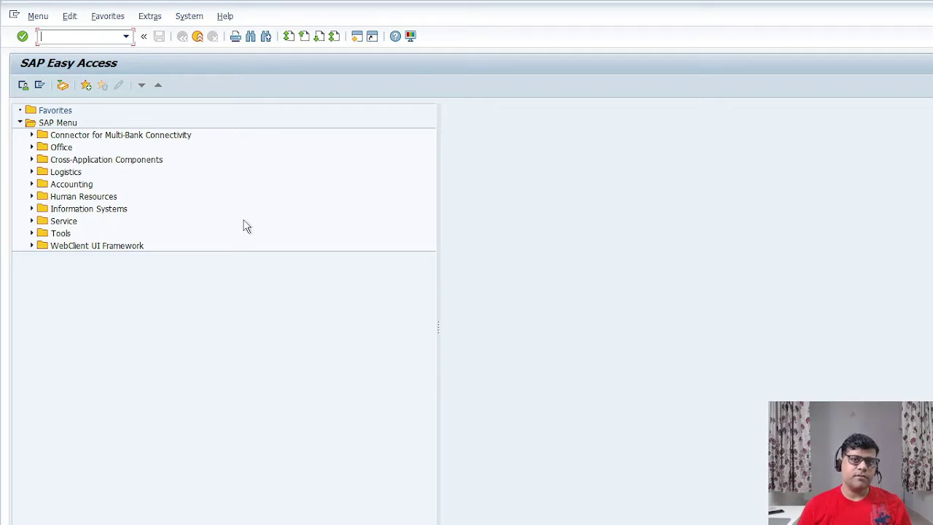
Switch to SAP Easy Access, start transaction mm03 and open the view selection for material 93.
{"action": "type", "text": "mm03"}
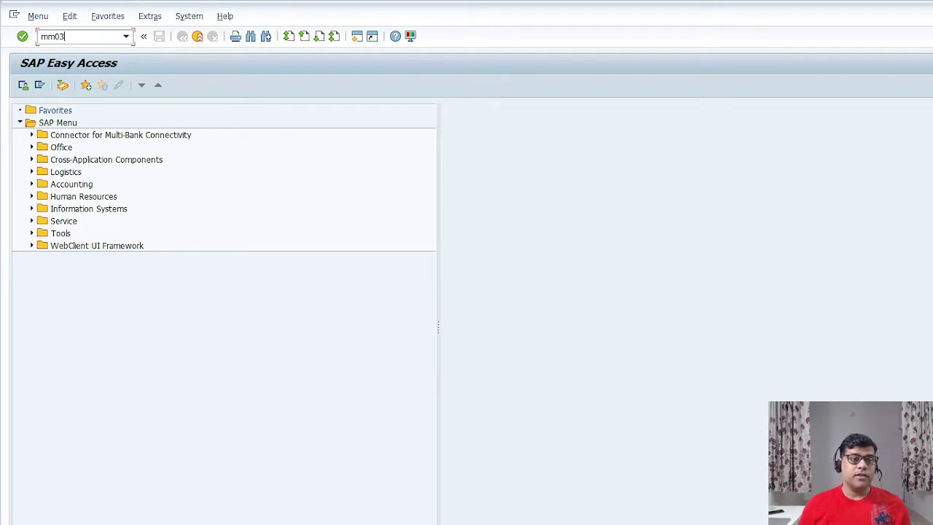
{"action": "key", "text": "Return"}
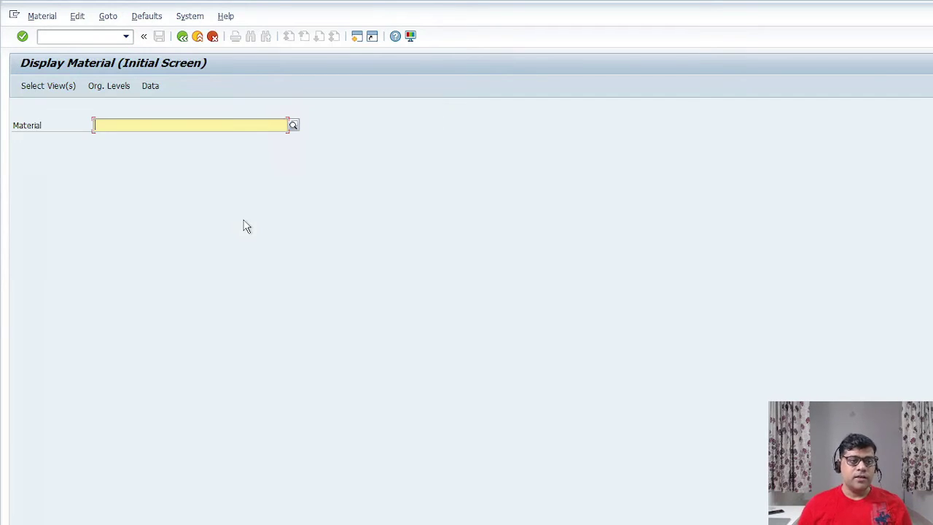
{"action": "type", "text": "93"}
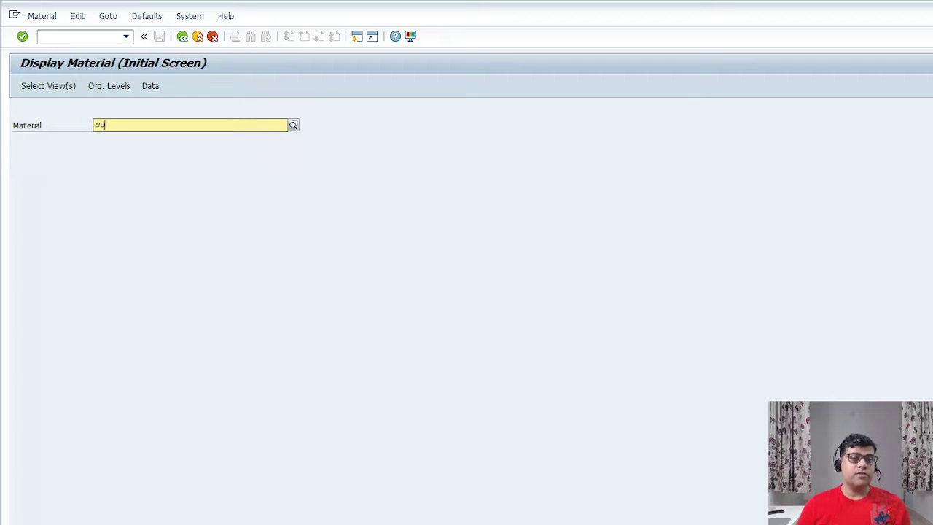
{"action": "left_click", "coordinate": [219, 154]}
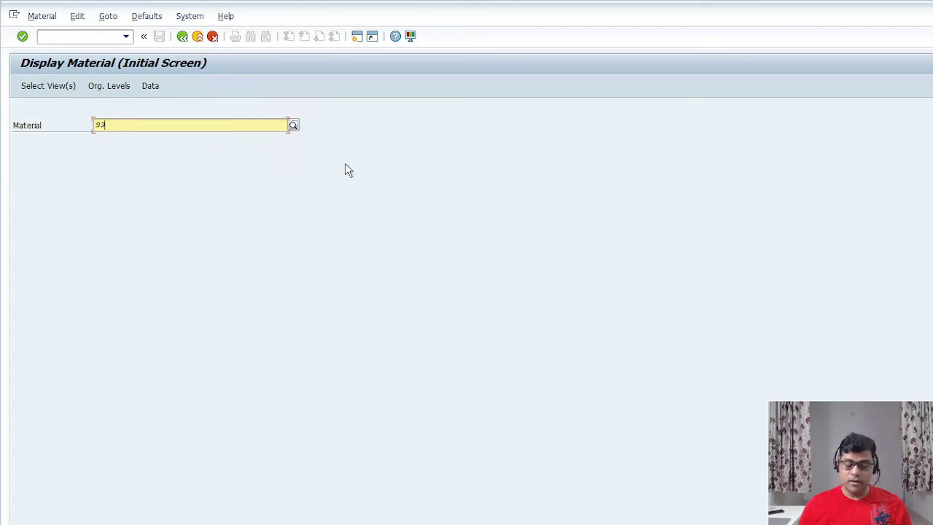
{"action": "key", "text": "Return"}
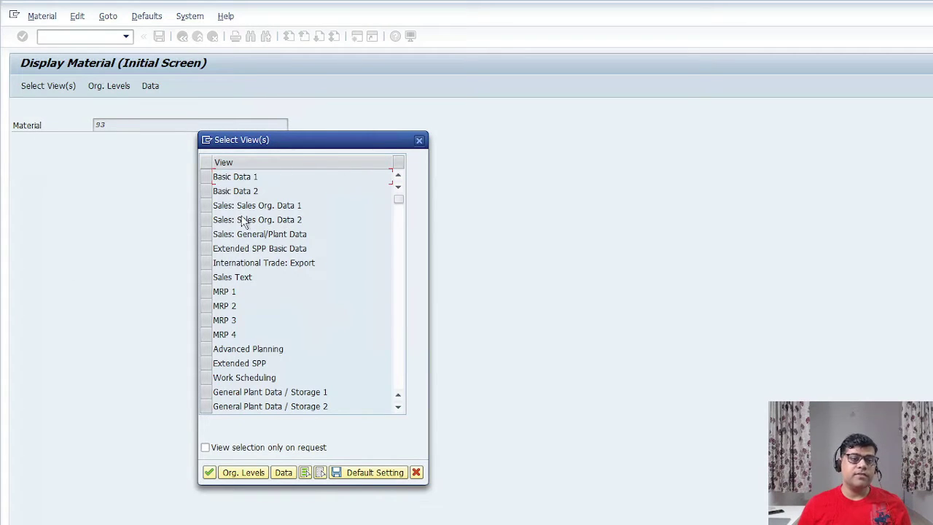
Select the views Basic Data 1, Sales Org. Data 1 and 2, Sales: General/Plant Data, and MRP 1 to MRP 4.
{"action": "left_click", "coordinate": [207, 177]}
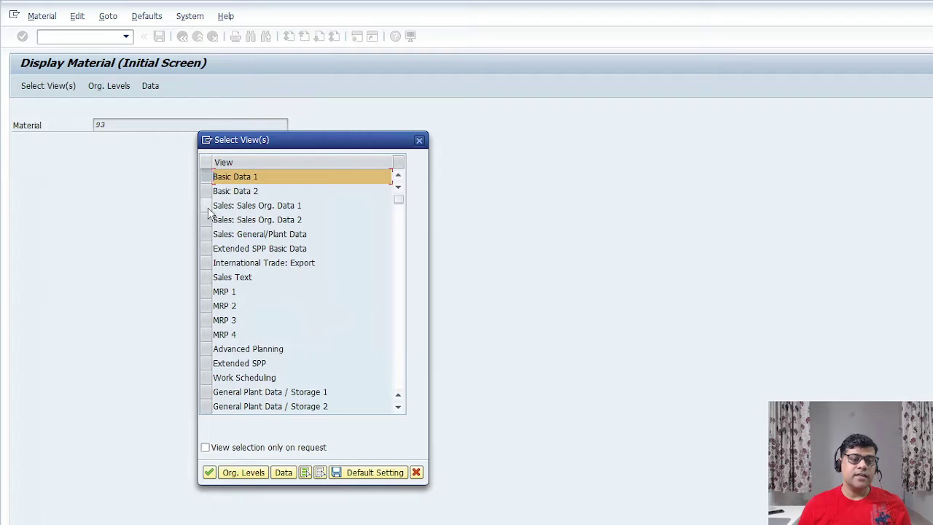
{"action": "left_click", "coordinate": [207, 205]}
{"action": "left_click", "coordinate": [206, 220]}
{"action": "left_click", "coordinate": [207, 234]}
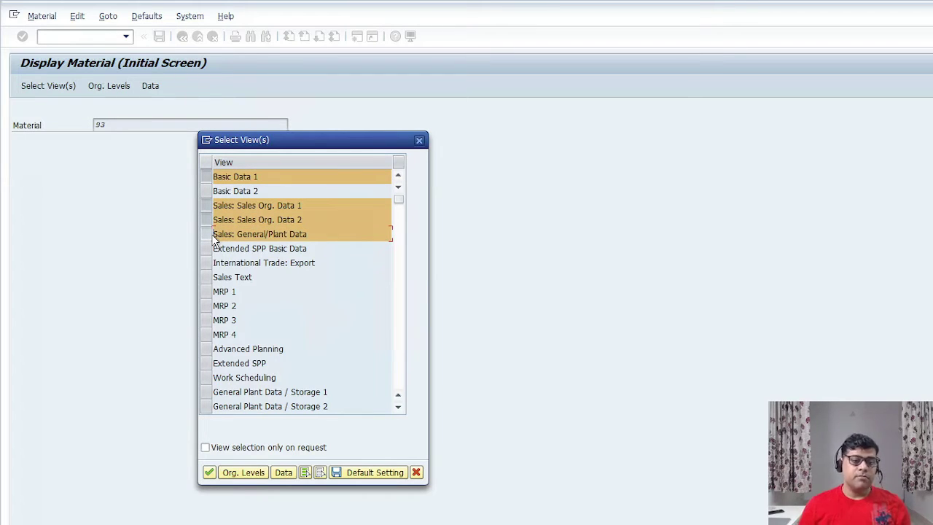
{"action": "left_click", "coordinate": [207, 291]}
{"action": "left_click", "coordinate": [207, 306]}
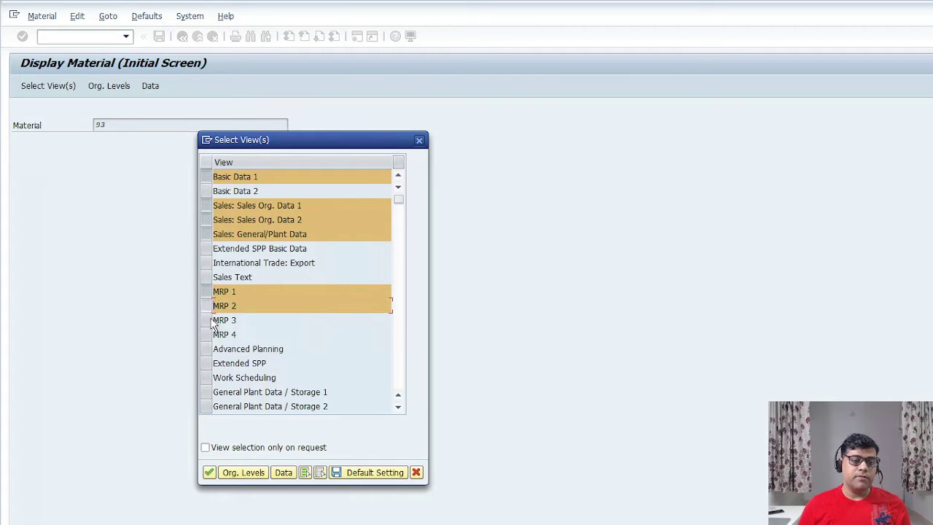
{"action": "left_click", "coordinate": [211, 321]}
{"action": "left_click", "coordinate": [212, 334]}
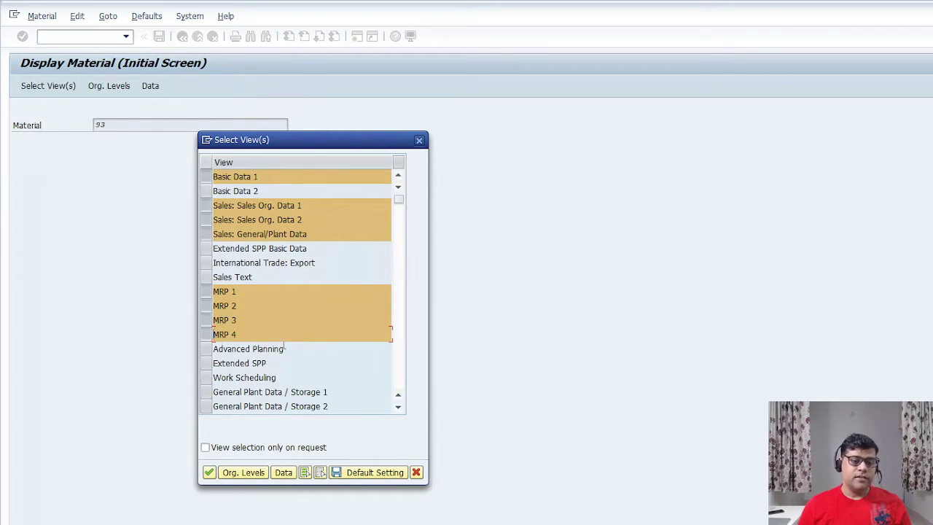
Add General Plant Data / Storage 1, Accounting 1, Costing 1 and Costing 2 to the selected views and confirm the selection.
{"action": "scroll", "coordinate": [284, 343], "scroll_direction": "down", "scroll_amount": 1}
{"action": "scroll", "coordinate": [303, 361], "scroll_direction": "down", "scroll_amount": 1}
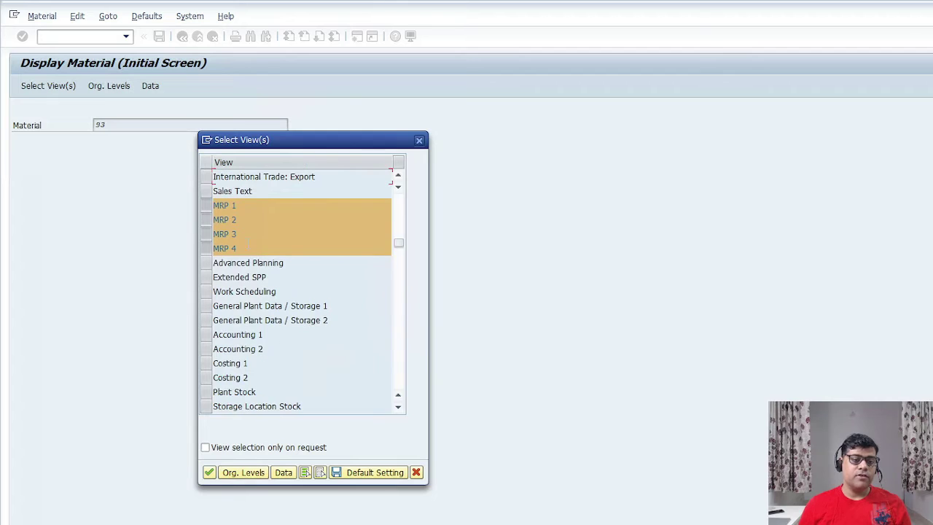
{"action": "left_click", "coordinate": [206, 307]}
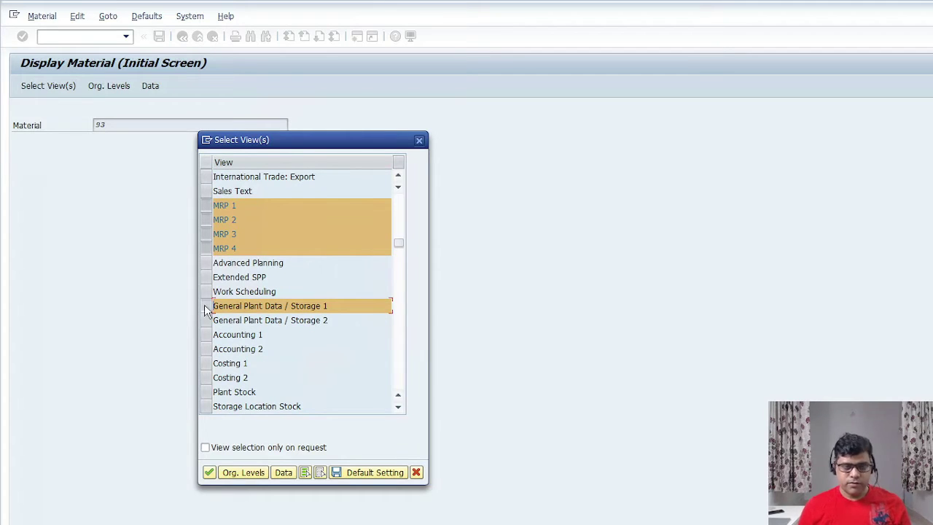
{"action": "left_click", "coordinate": [206, 334]}
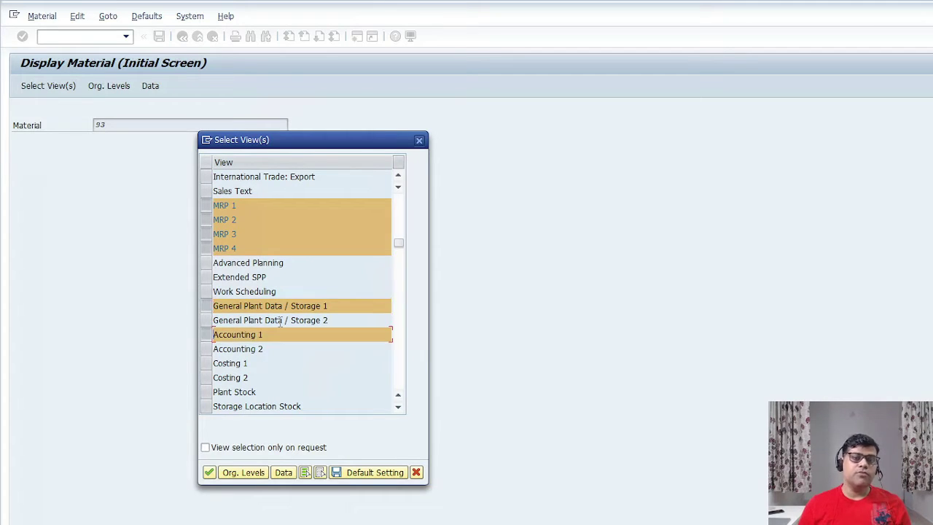
{"action": "left_click", "coordinate": [206, 363]}
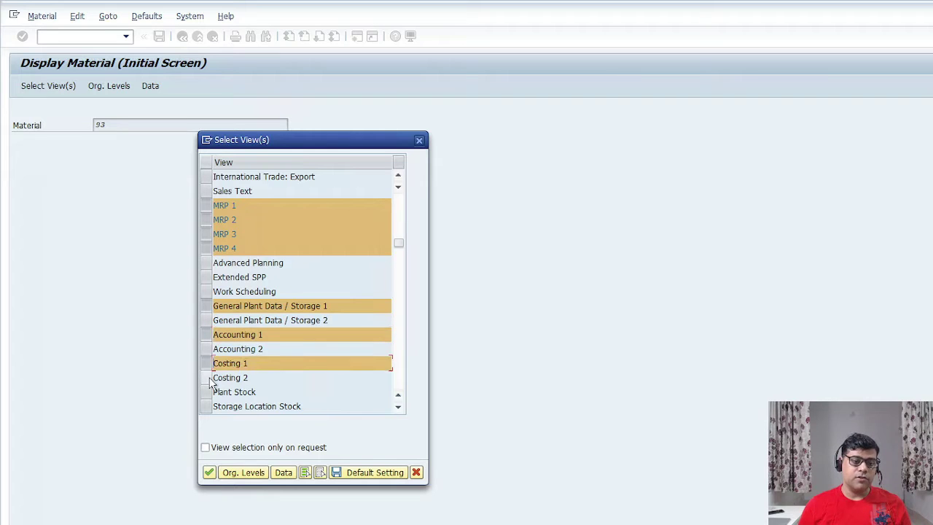
{"action": "left_click", "coordinate": [207, 378]}
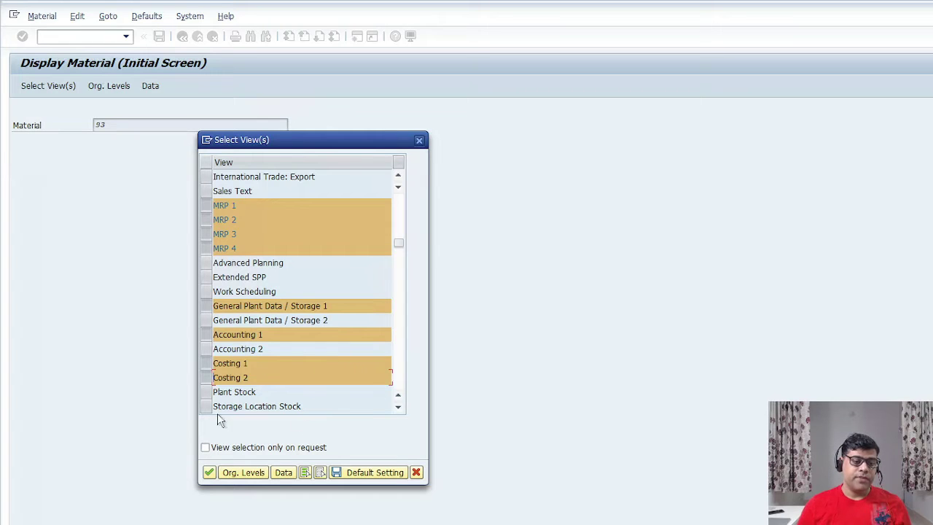
{"action": "left_click", "coordinate": [210, 472]}
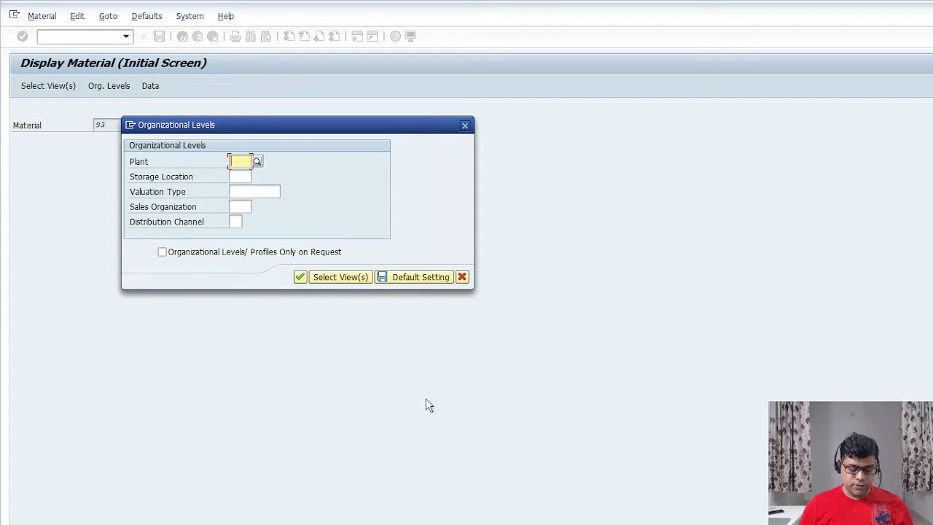
Set the organizational levels to plant Z100, storage location Z100, sales organization Z100 and distribution channel TE, and confirm them.
{"action": "type", "text": "Z100"}
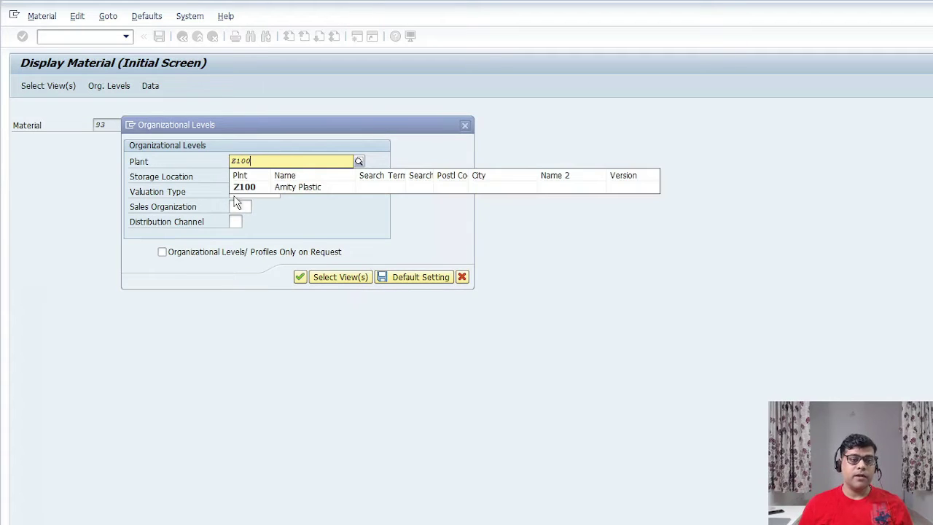
{"action": "left_click", "coordinate": [325, 189]}
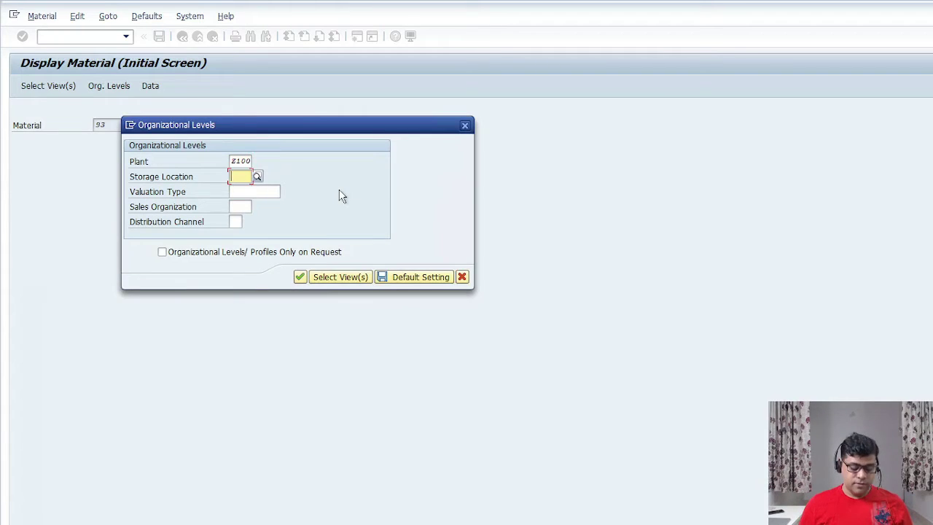
{"action": "type", "text": "z"}
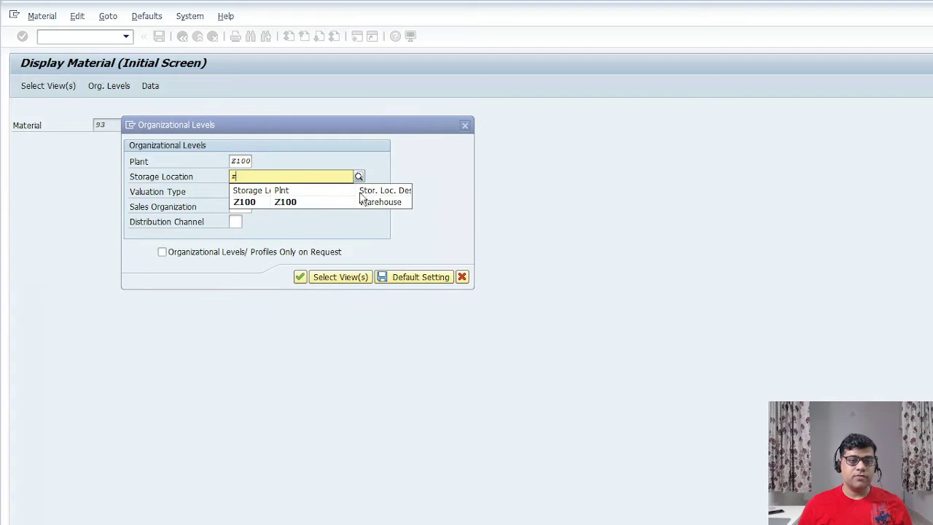
{"action": "left_click", "coordinate": [269, 202]}
{"action": "key", "text": "Tab"}
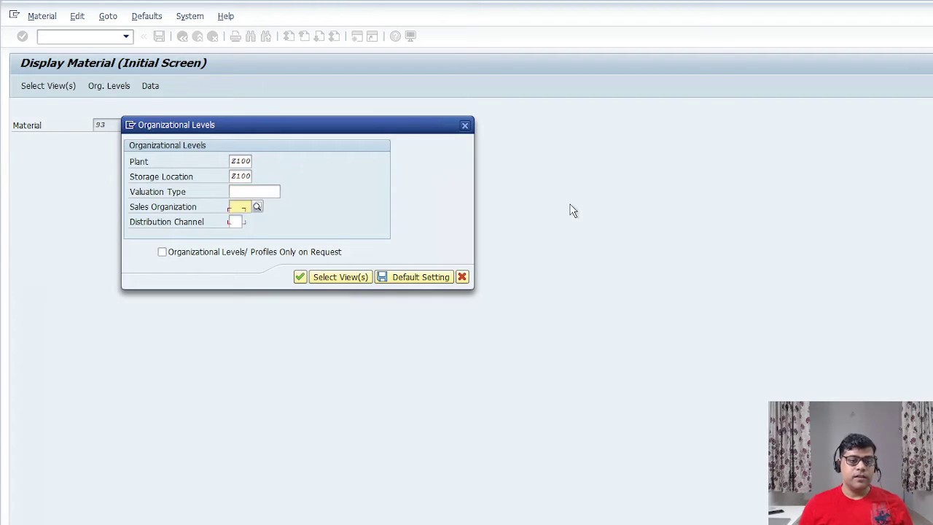
{"action": "type", "text": "z100"}
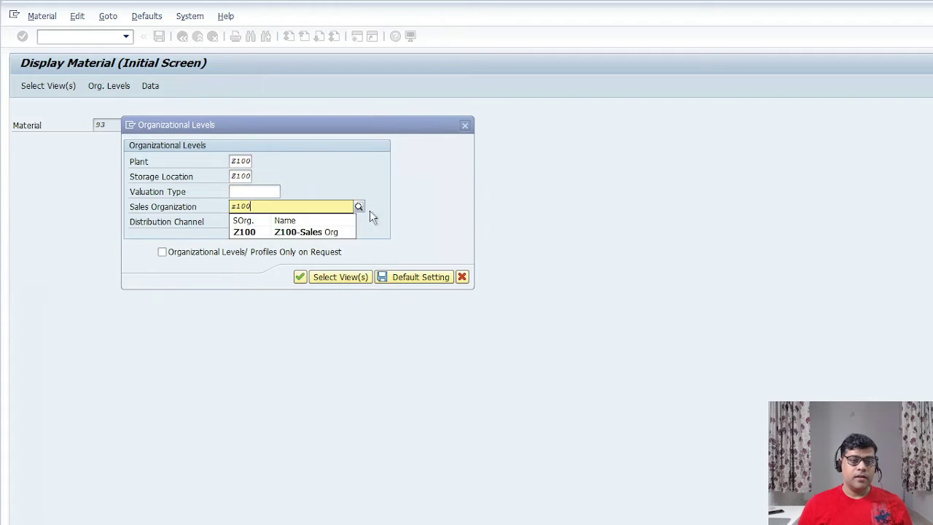
{"action": "left_click", "coordinate": [246, 229]}
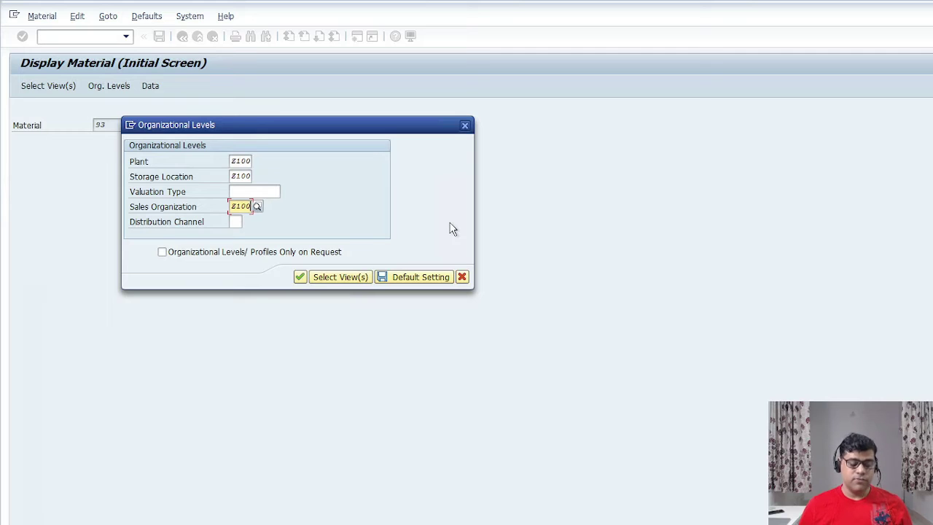
{"action": "key", "text": "Tab"}
{"action": "type", "text": "TE"}
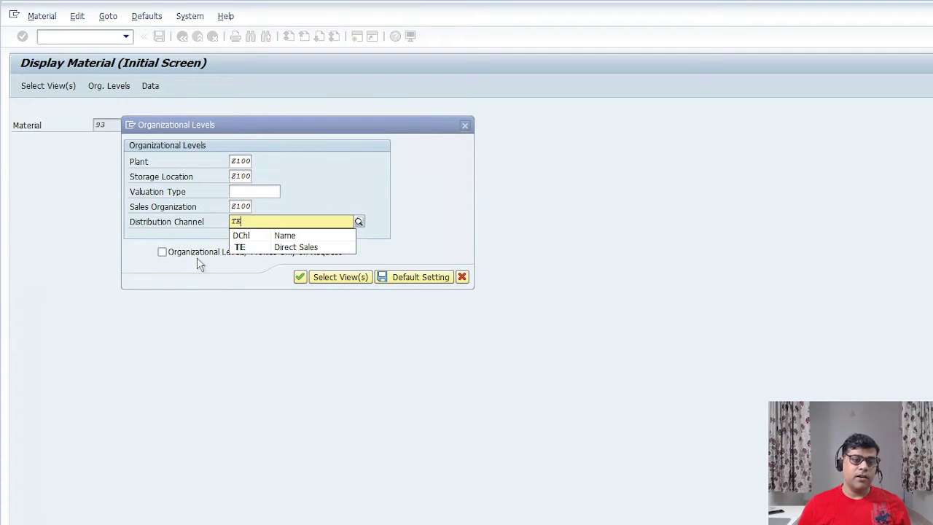
{"action": "left_click", "coordinate": [262, 248]}
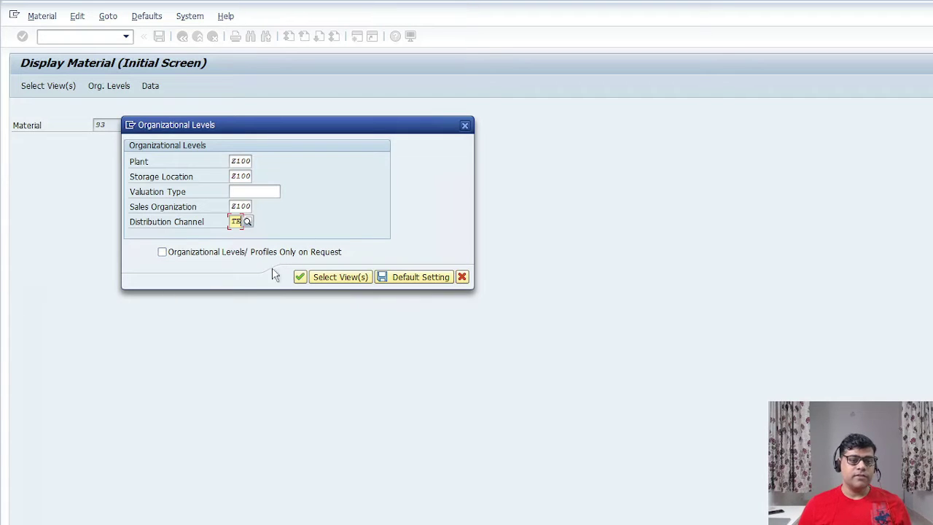
{"action": "left_click", "coordinate": [300, 278]}
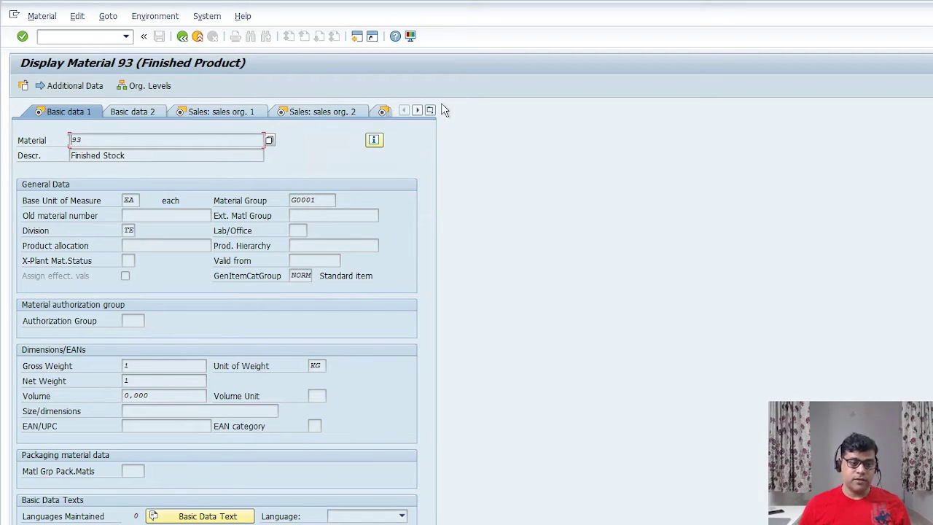
Review material 93's selected views in order, from Basic Data 1 through the sales, MRP and plant data views to Accounting 1.
{"action": "key", "text": "Return"}
{"action": "key", "text": "Return"}
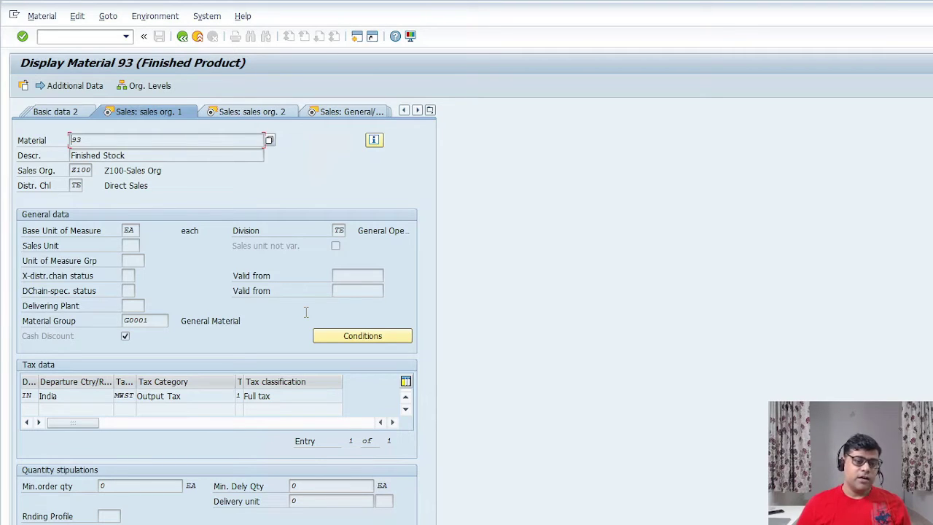
{"action": "key", "text": "Return"}
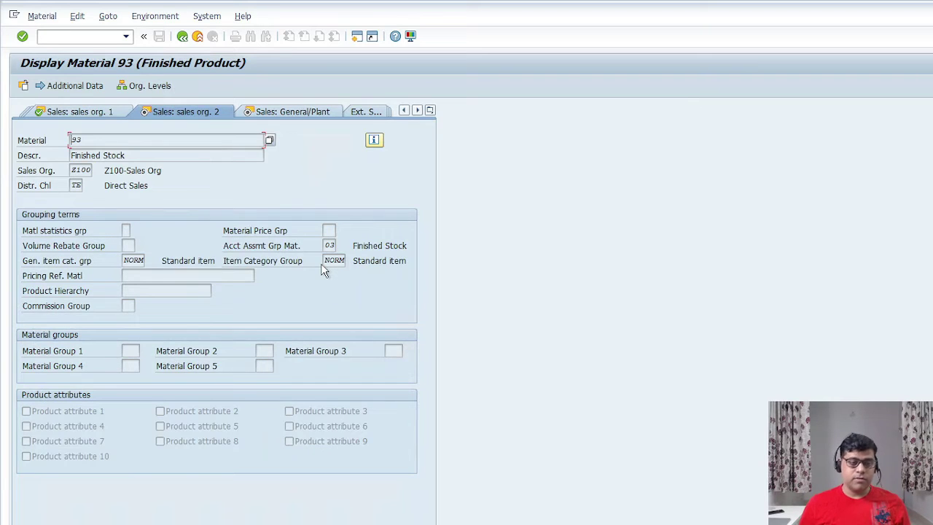
{"action": "key", "text": "Return"}
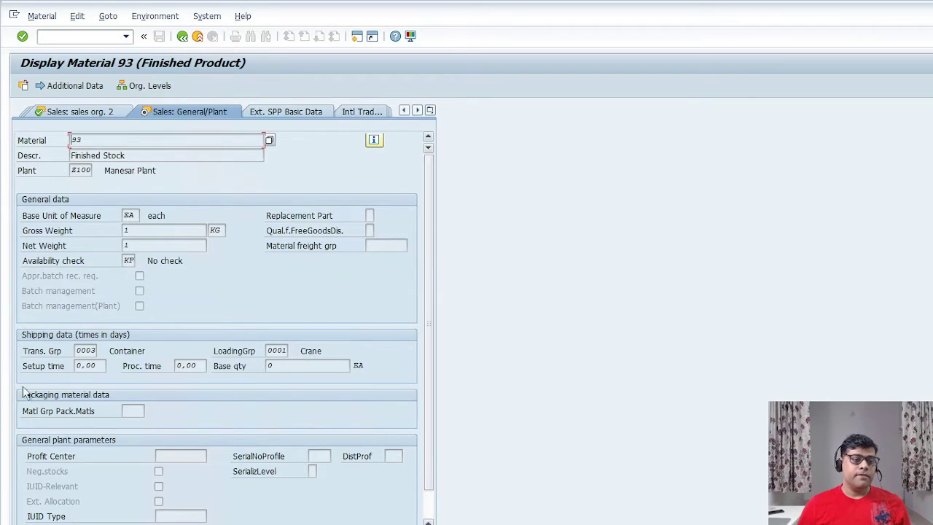
{"action": "key", "text": "Return"}
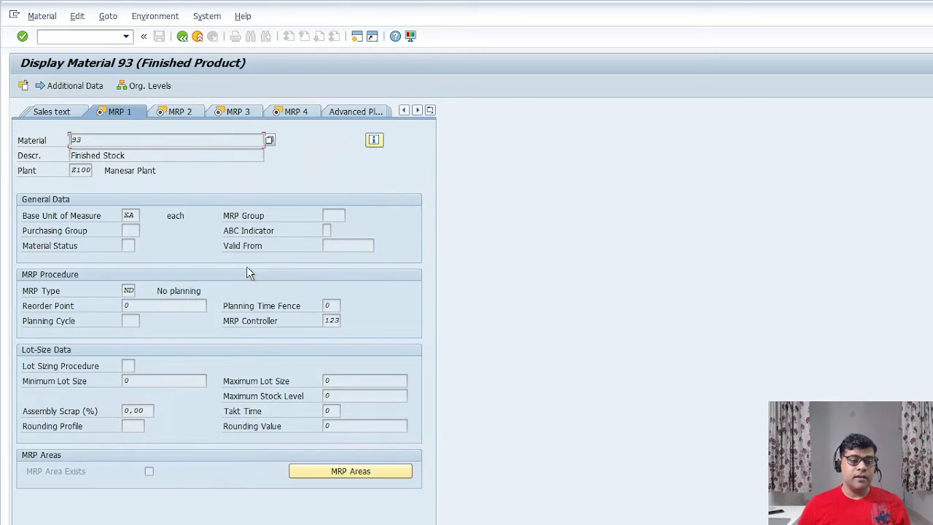
{"action": "key", "text": "Return"}
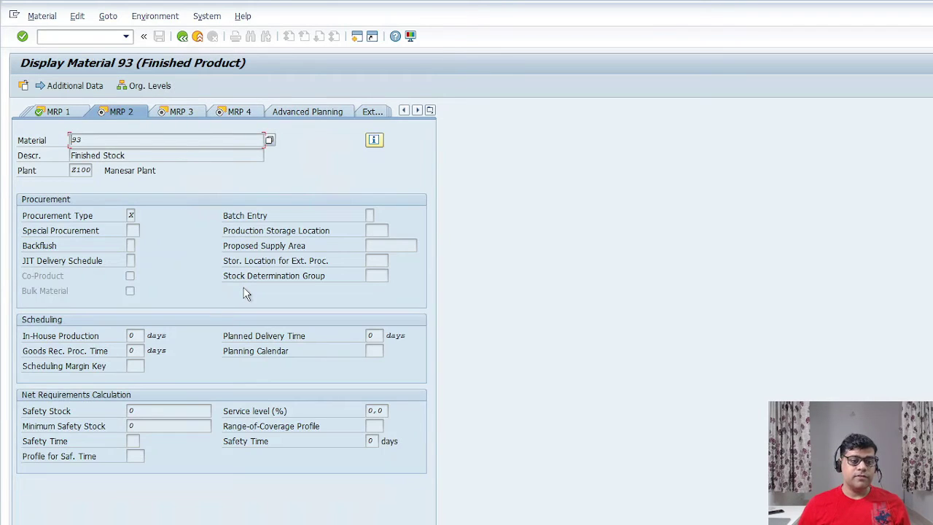
{"action": "key", "text": "Return"}
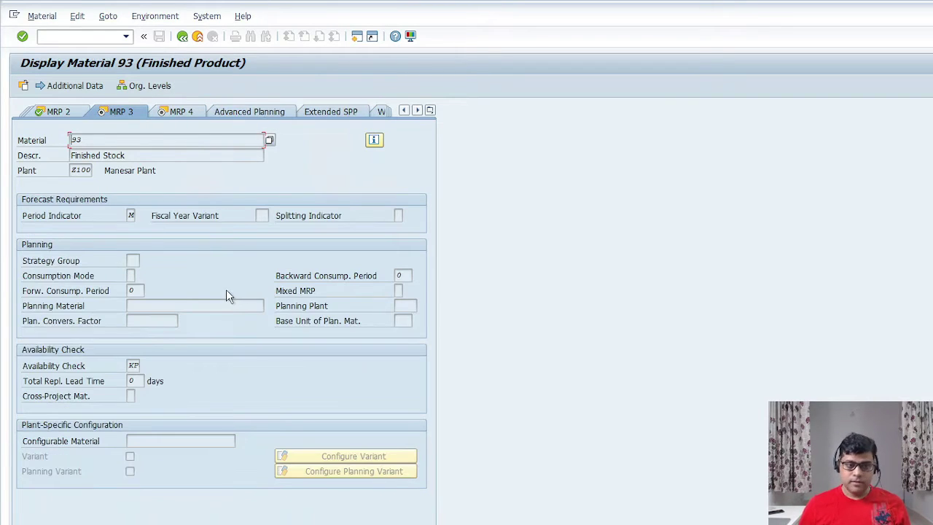
{"action": "key", "text": "Return"}
{"action": "key", "text": "Return"}
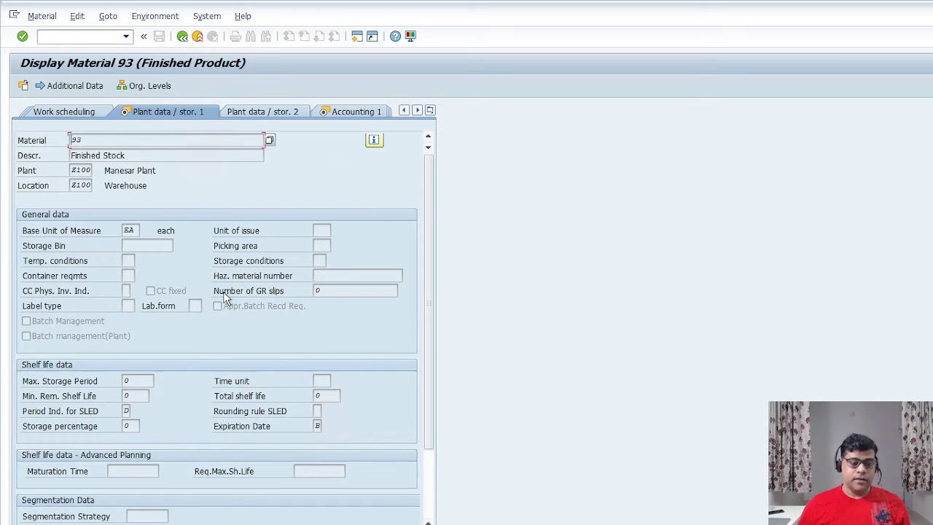
{"action": "key", "text": "Return"}
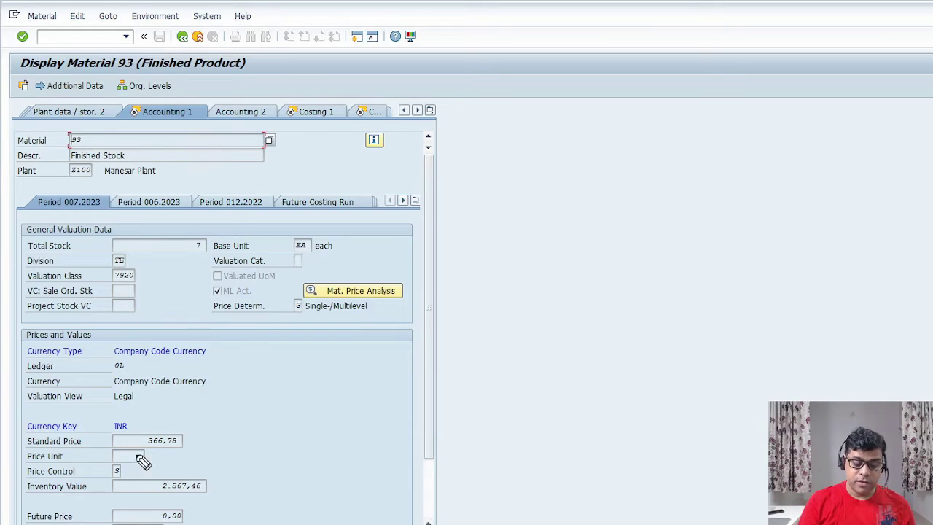
Circle the standard price, handwrite SD, MM and AP in the empty area beside the form, and add a bracket and a cross around them.
{"action": "mouse_move", "coordinate": [144, 463]}
{"action": "left_mouse_down"}
{"action": "mouse_move", "coordinate": [140, 469]}
{"action": "mouse_move", "coordinate": [208, 455]}
{"action": "left_mouse_up"}
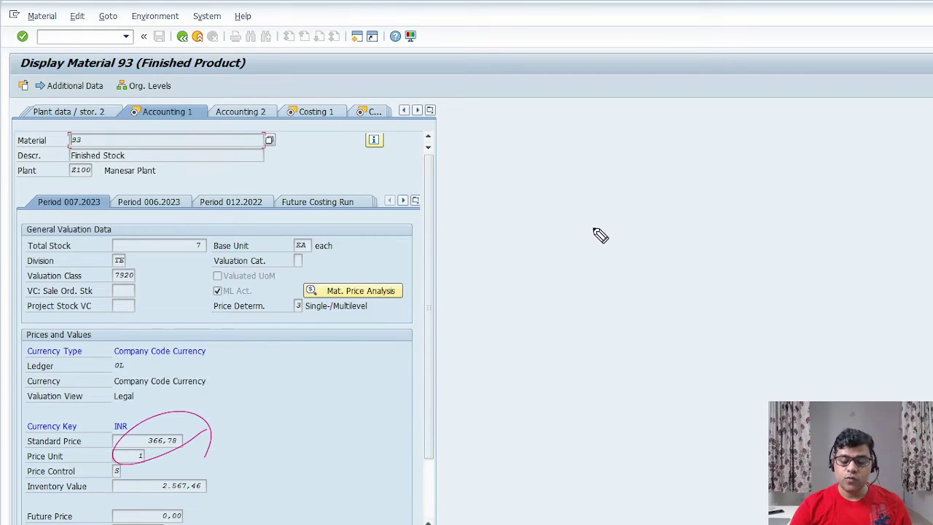
{"action": "left_click_drag", "start_coordinate": [592, 225], "coordinate": [581, 244]}
{"action": "left_click_drag", "start_coordinate": [600, 246], "coordinate": [603, 244]}
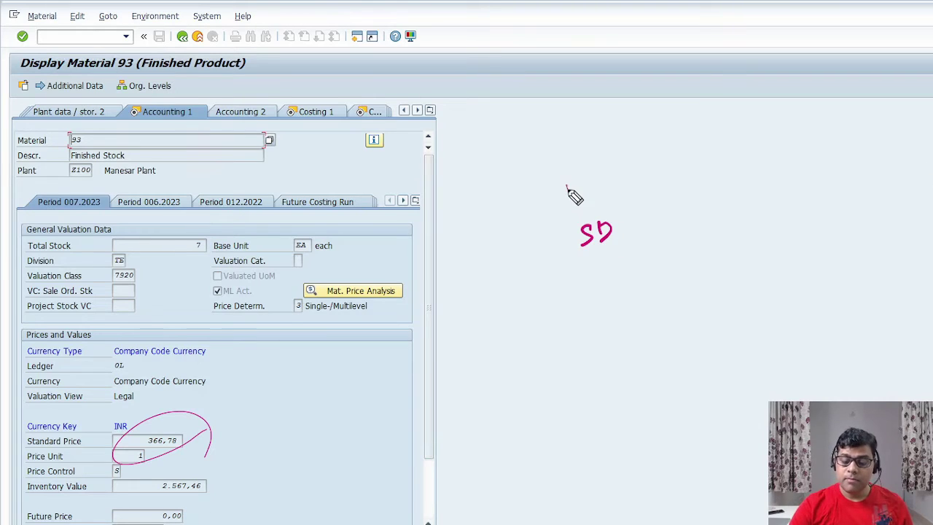
{"action": "left_click_drag", "start_coordinate": [566, 192], "coordinate": [578, 183]}
{"action": "mouse_move", "coordinate": [584, 188]}
{"action": "left_mouse_down"}
{"action": "mouse_move", "coordinate": [594, 179]}
{"action": "mouse_move", "coordinate": [603, 187]}
{"action": "left_mouse_up"}
{"action": "mouse_move", "coordinate": [583, 98]}
{"action": "left_mouse_down"}
{"action": "mouse_move", "coordinate": [588, 130]}
{"action": "mouse_move", "coordinate": [599, 122]}
{"action": "left_mouse_up"}
{"action": "left_click_drag", "start_coordinate": [517, 101], "coordinate": [522, 109]}
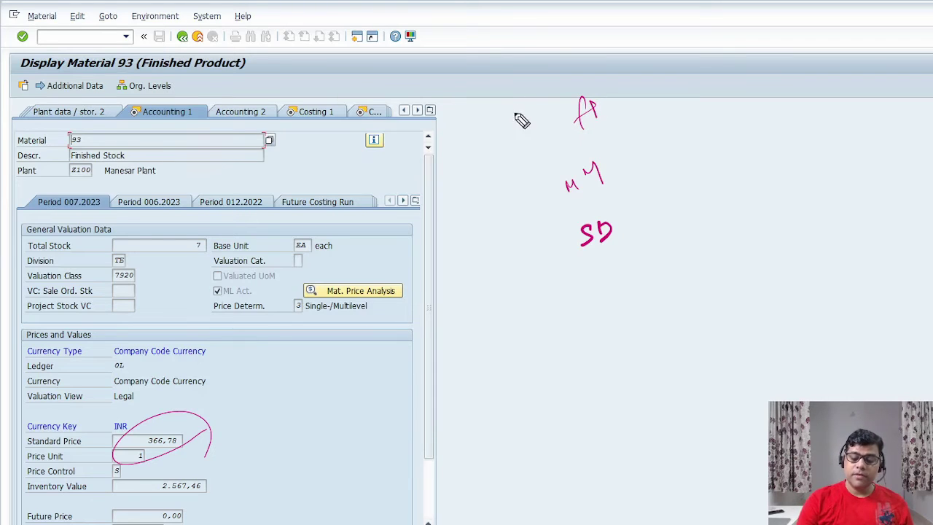
{"action": "left_click_drag", "start_coordinate": [495, 149], "coordinate": [566, 282]}
{"action": "mouse_move", "coordinate": [664, 135]}
{"action": "left_mouse_down"}
{"action": "mouse_move", "coordinate": [675, 151]}
{"action": "mouse_move", "coordinate": [669, 179]}
{"action": "left_mouse_up"}
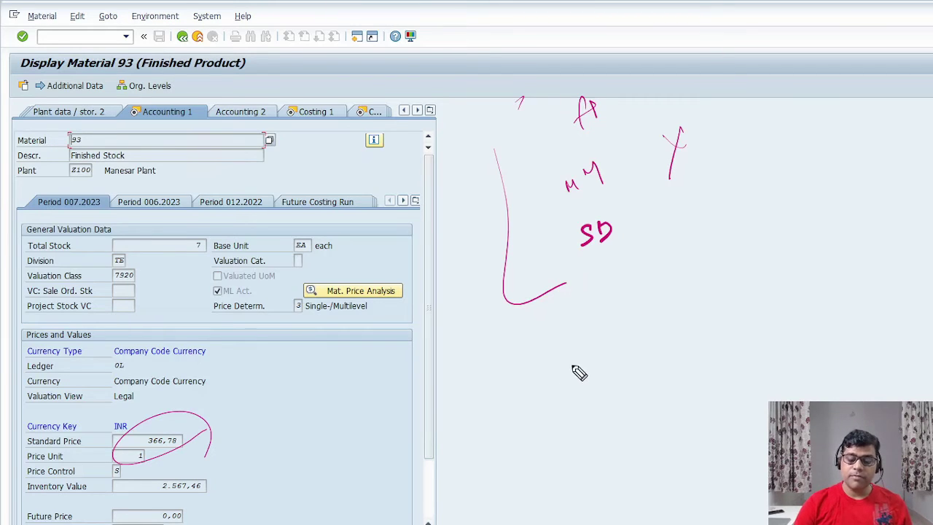
Handwrite a circled CO below SD, add tick marks beside MM and AP, and clear all the annotations.
{"action": "mouse_move", "coordinate": [556, 326]}
{"action": "left_mouse_down"}
{"action": "mouse_move", "coordinate": [585, 325]}
{"action": "mouse_move", "coordinate": [604, 368]}
{"action": "left_mouse_up"}
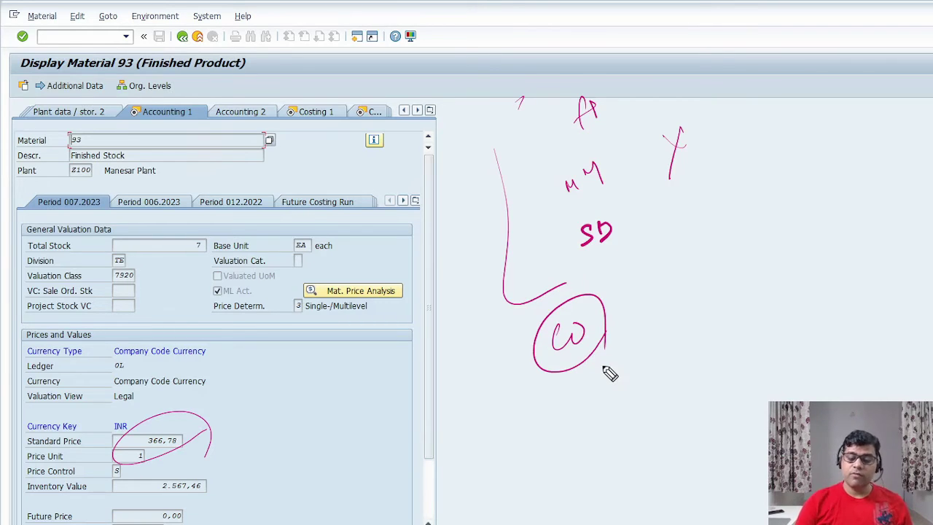
{"action": "left_click_drag", "start_coordinate": [604, 174], "coordinate": [636, 142]}
{"action": "left_click_drag", "start_coordinate": [619, 97], "coordinate": [671, 63]}
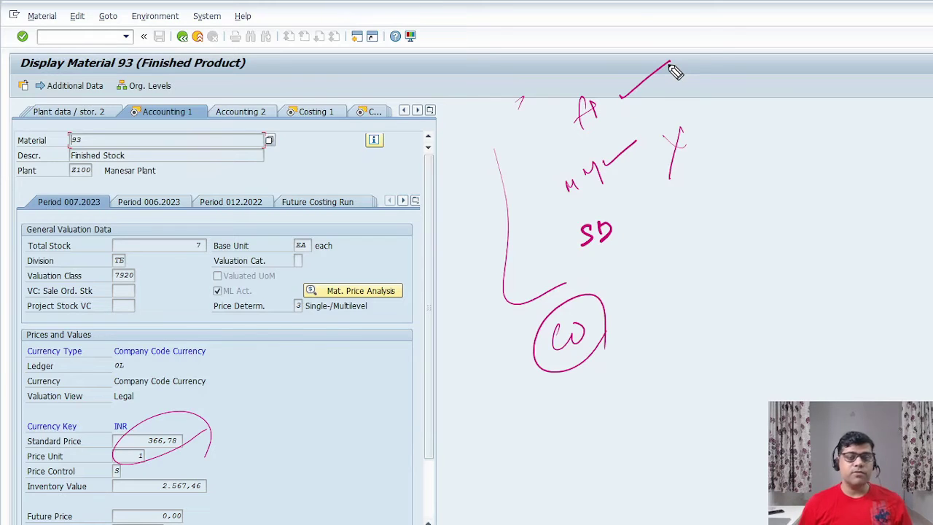
{"action": "left_click_drag", "start_coordinate": [648, 328], "coordinate": [643, 333]}
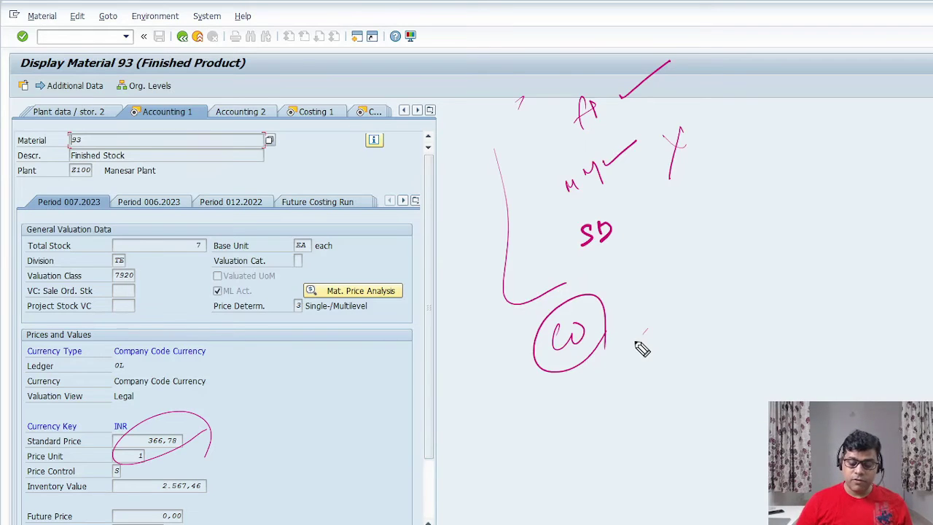
{"action": "key", "text": "Escape"}
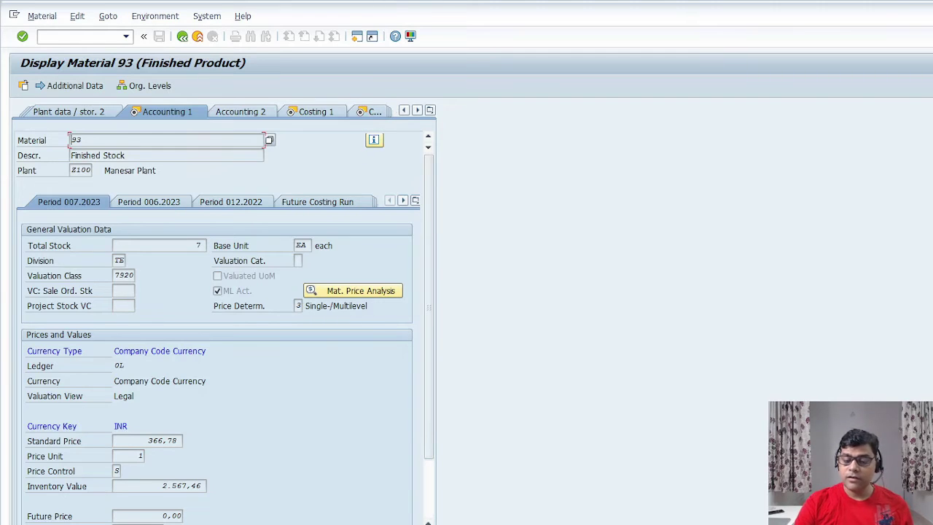
Open the current standard cost estimate from the Costing 2 view and show its cost components instead of the itemization.
{"action": "left_click", "coordinate": [379, 116]}
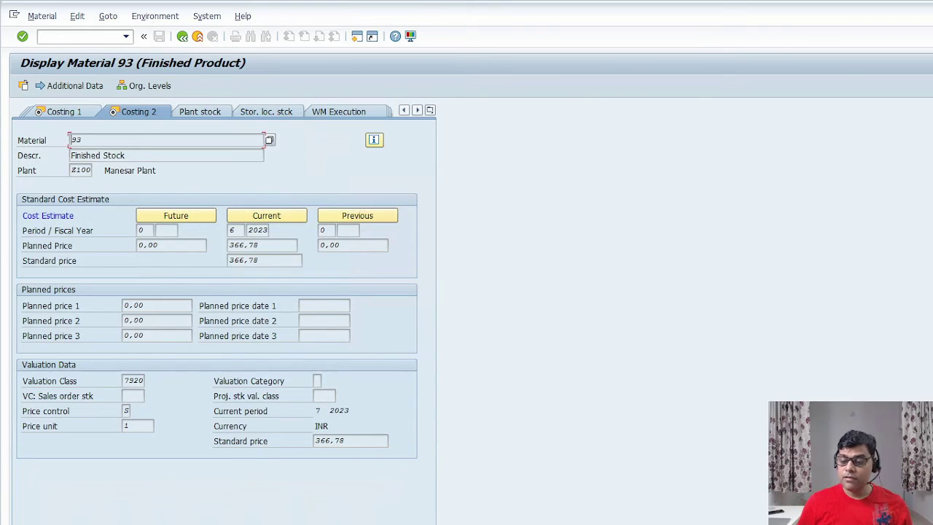
{"action": "left_click", "coordinate": [265, 216]}
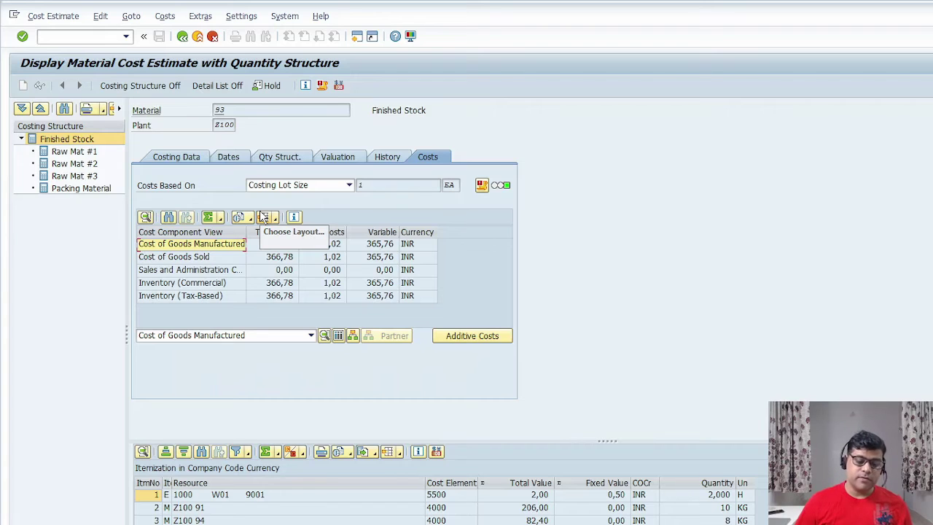
{"action": "left_click", "coordinate": [338, 336]}
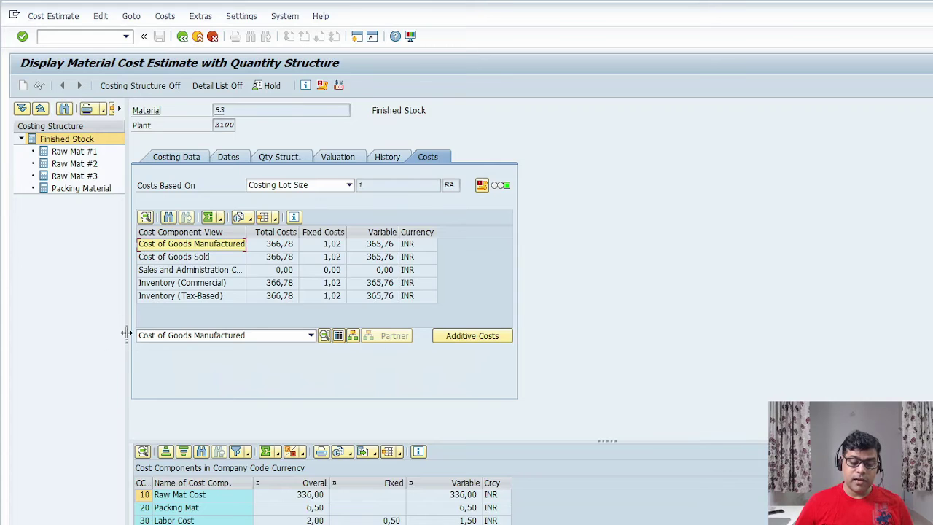
Widen the costing structure and show all its items, and display the cost components as a full-screen list.
{"action": "left_click_drag", "start_coordinate": [200, 333], "coordinate": [291, 333]}
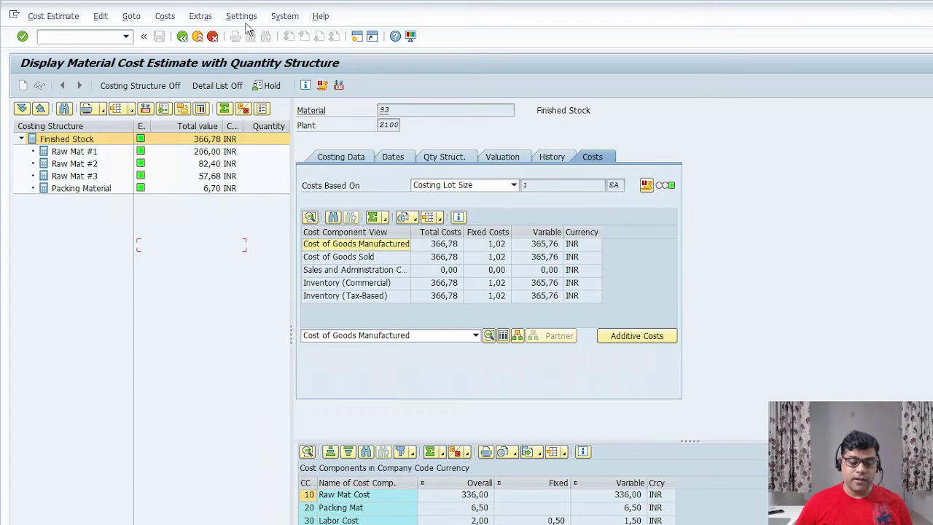
{"action": "left_click", "coordinate": [164, 109]}
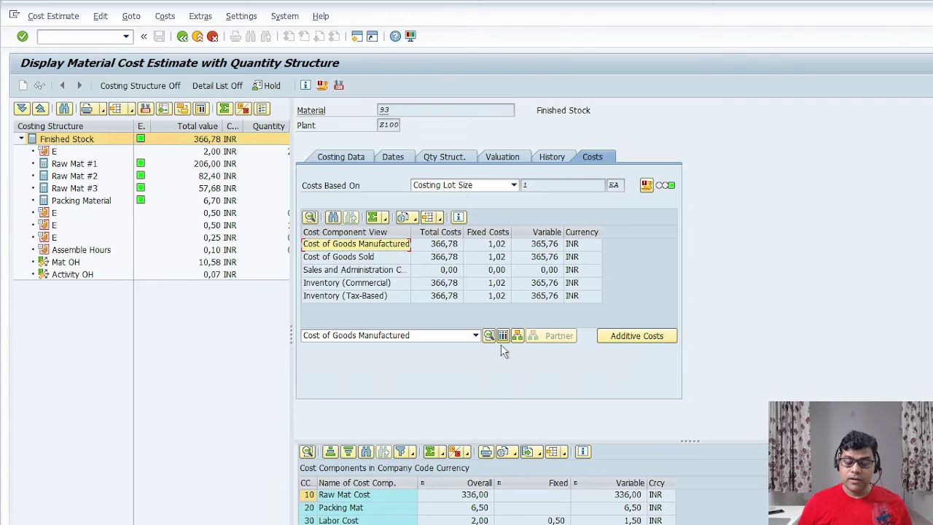
{"action": "left_click", "coordinate": [518, 452]}
{"action": "left_click", "coordinate": [543, 468]}
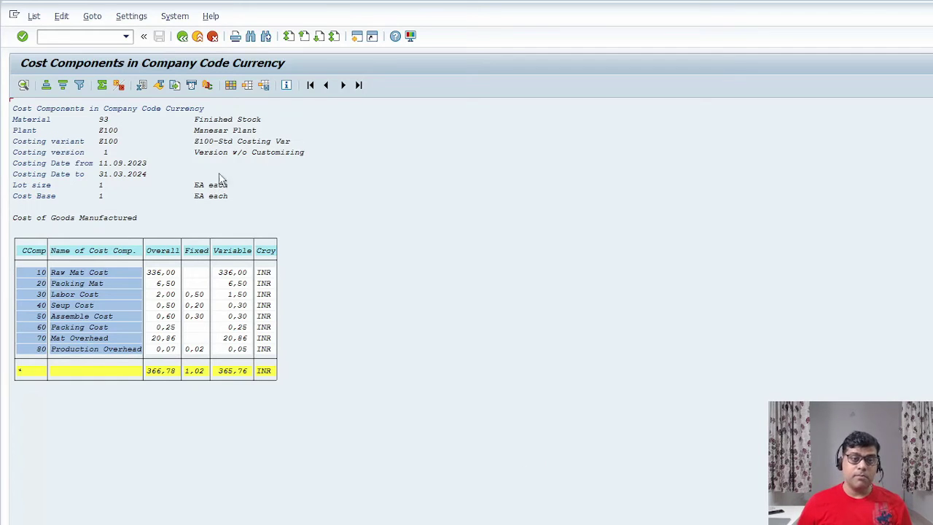
Return from the cost component list to the material's Costing 2 view and minimize the remote session window.
{"action": "left_click", "coordinate": [182, 37]}
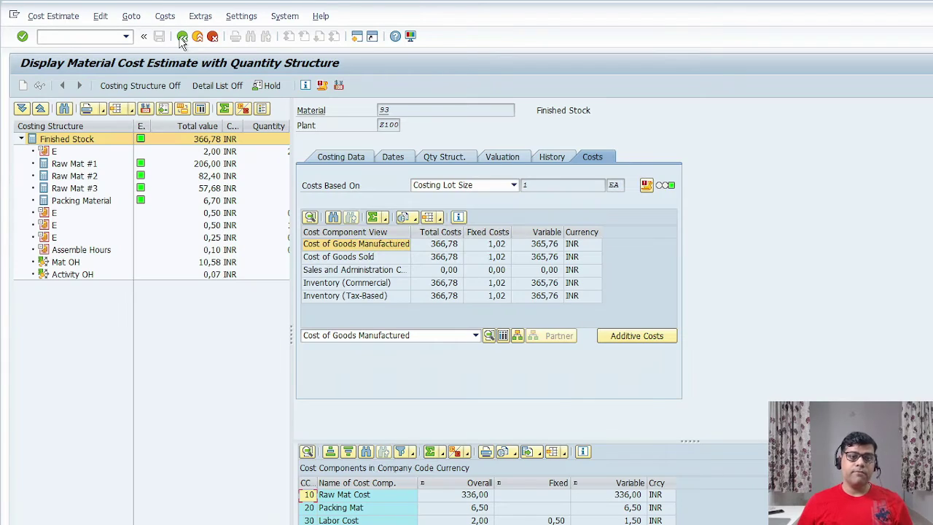
{"action": "left_click", "coordinate": [183, 36]}
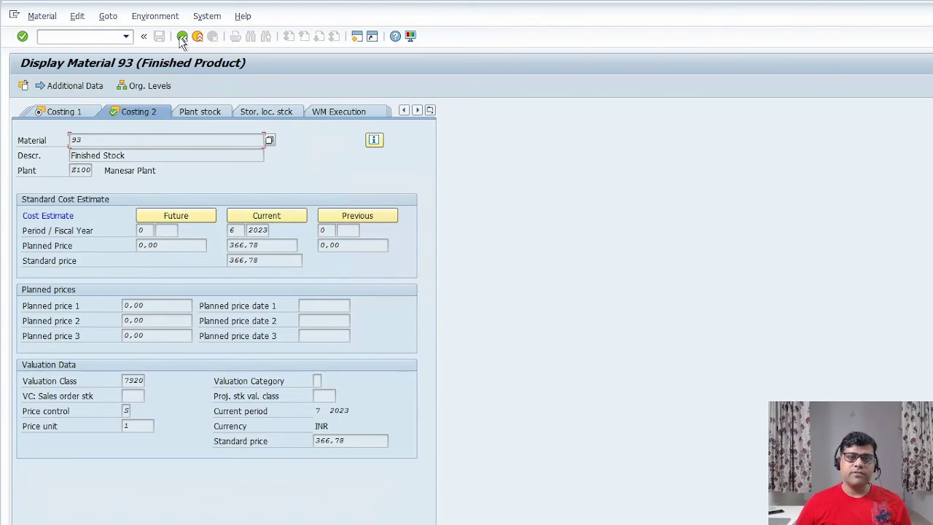
{"action": "mouse_move", "coordinate": [542, 3]}
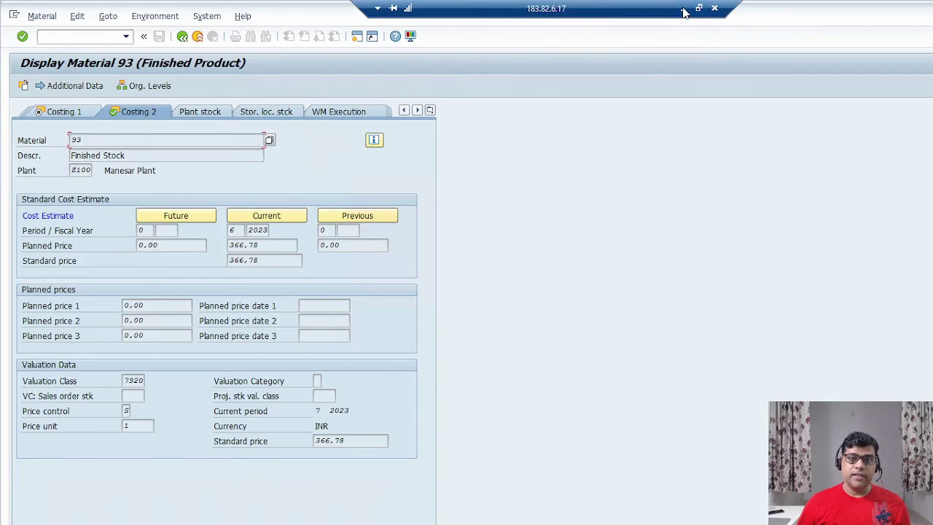
{"action": "left_click", "coordinate": [689, 13]}
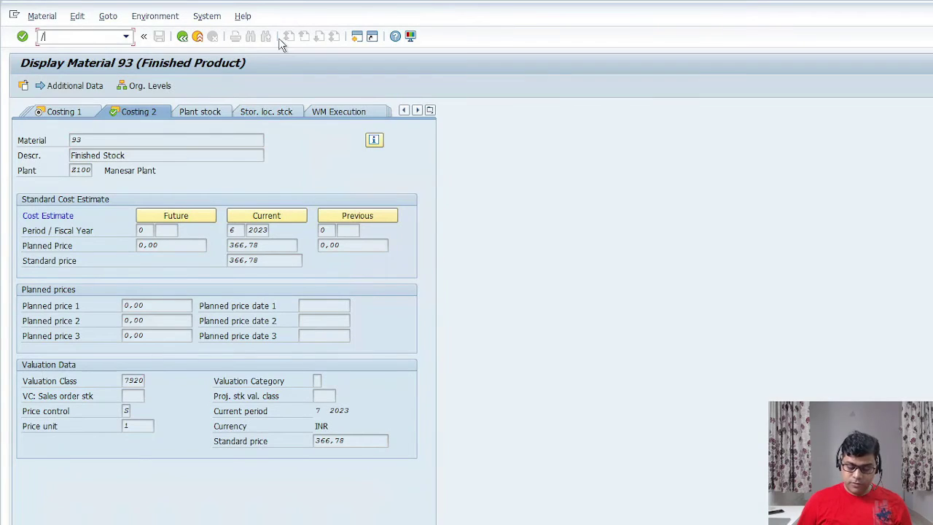
Leave the material display, run transaction BP, search business partners by search term Z100, and open the Customer #1 record.
{"action": "key", "text": "F3"}
{"action": "type", "text": "BP"}
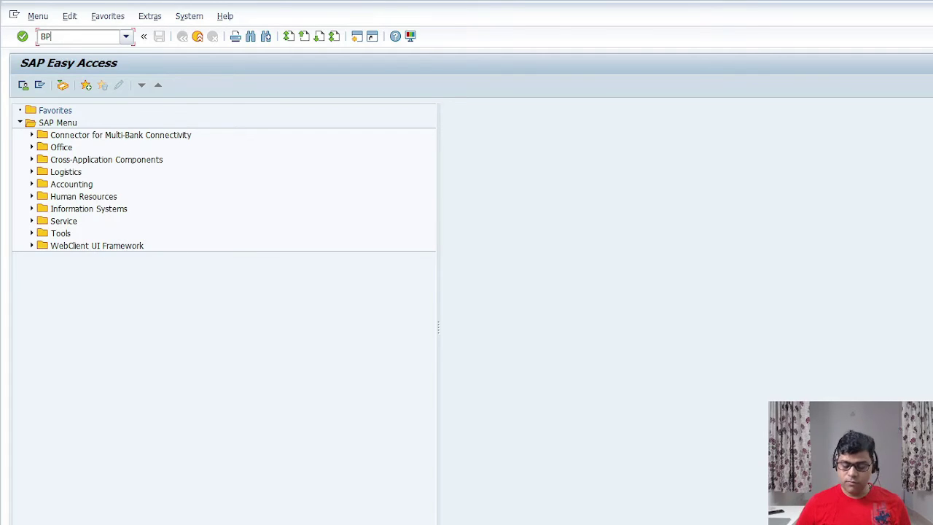
{"action": "key", "text": "Return"}
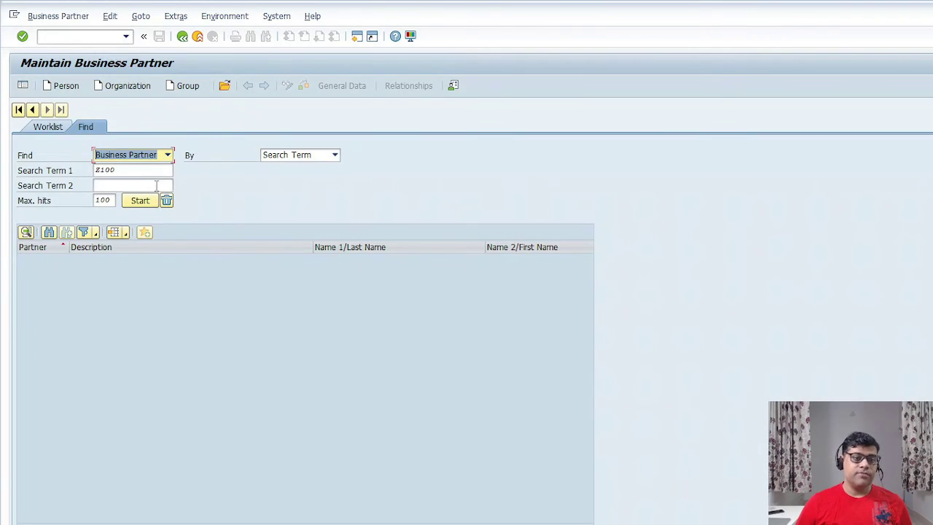
{"action": "left_click", "coordinate": [142, 201]}
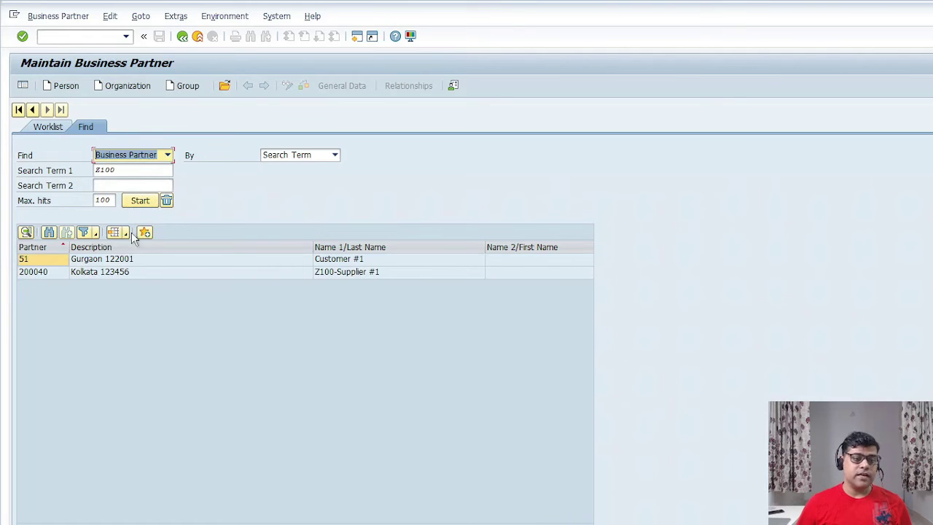
{"action": "double_click", "coordinate": [182, 260]}
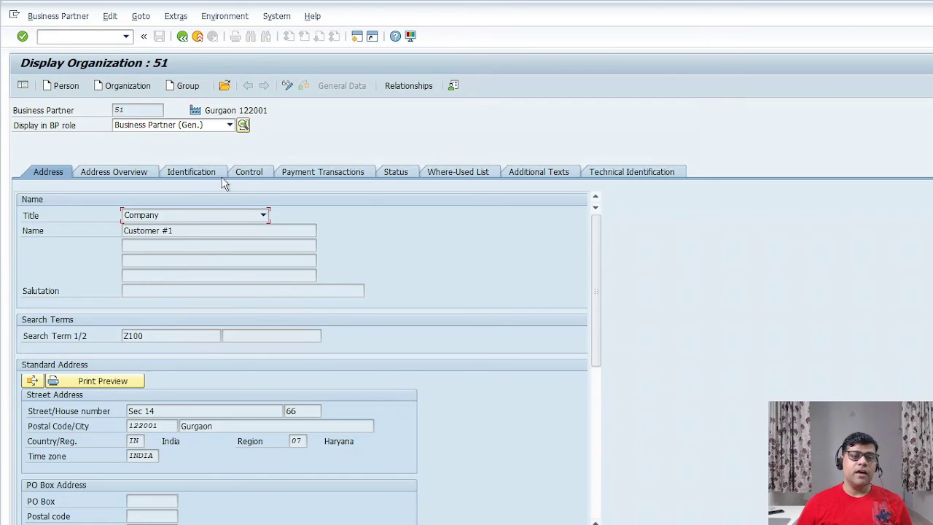
Display the business partner in the Customer role and draw a circle around Sales and Distribution.
{"action": "left_click", "coordinate": [185, 129]}
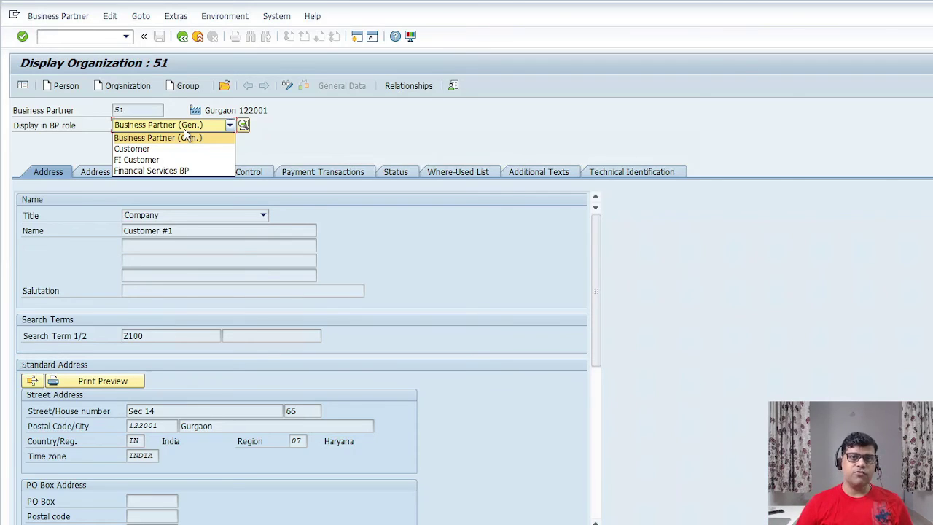
{"action": "left_click", "coordinate": [139, 149]}
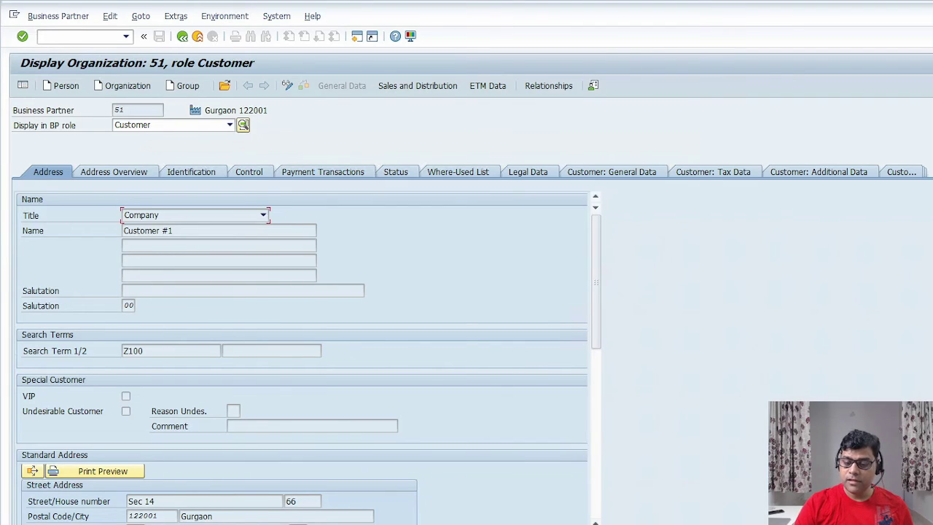
{"action": "mouse_move", "coordinate": [446, 93]}
{"action": "left_mouse_down"}
{"action": "mouse_move", "coordinate": [366, 78]}
{"action": "mouse_move", "coordinate": [416, 130]}
{"action": "left_mouse_up"}
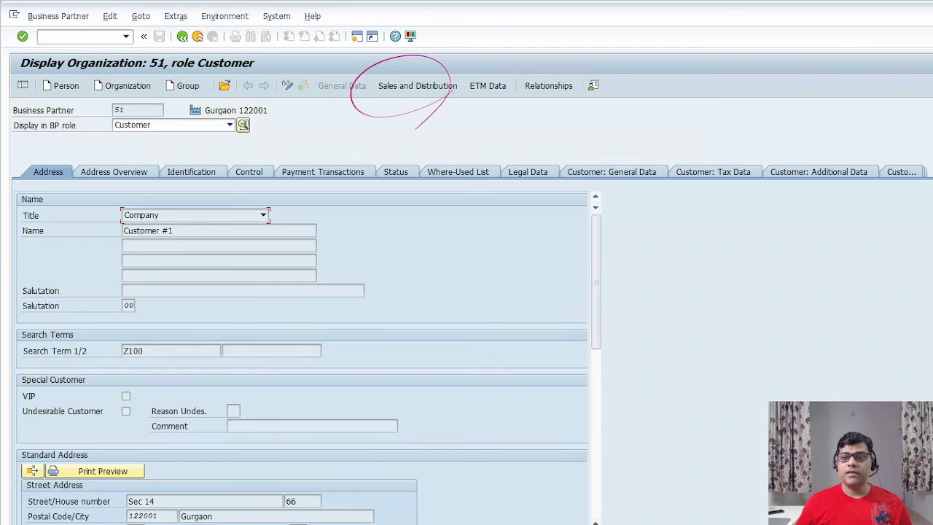
Open the customer's sales and distribution data and review its orders, shipping, billing and partner function details.
{"action": "left_click", "coordinate": [418, 86]}
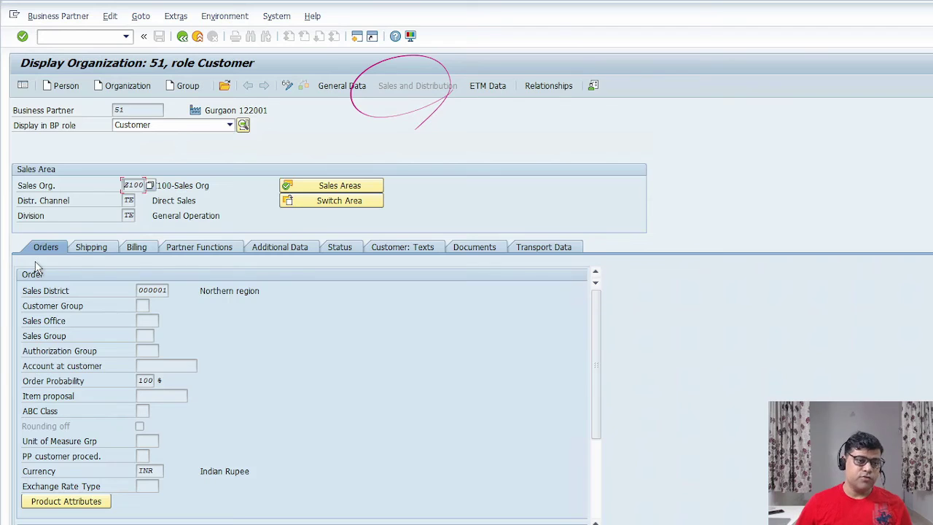
{"action": "left_click", "coordinate": [98, 248]}
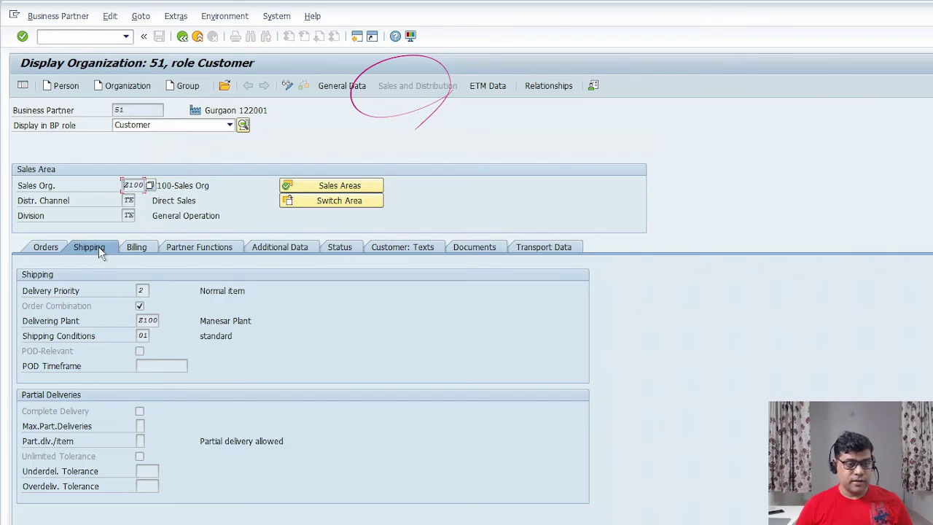
{"action": "left_click", "coordinate": [145, 249]}
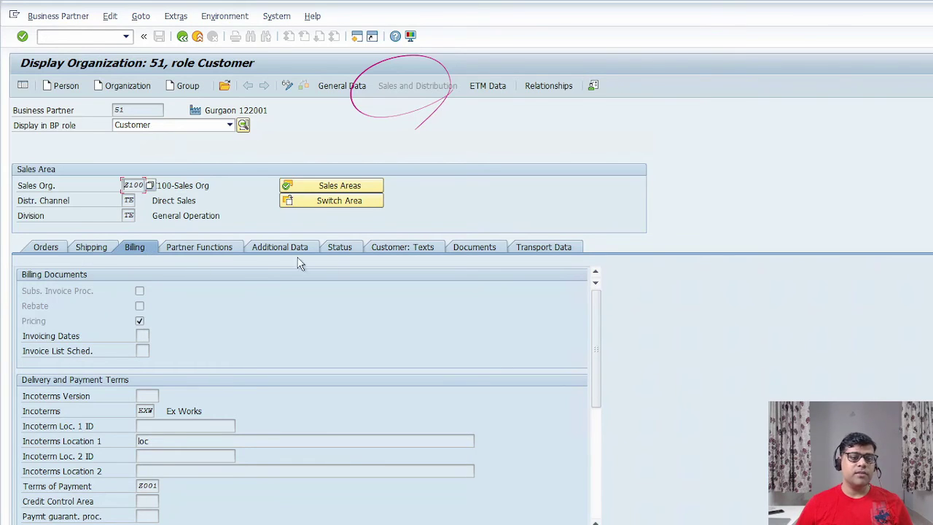
{"action": "left_click", "coordinate": [220, 248]}
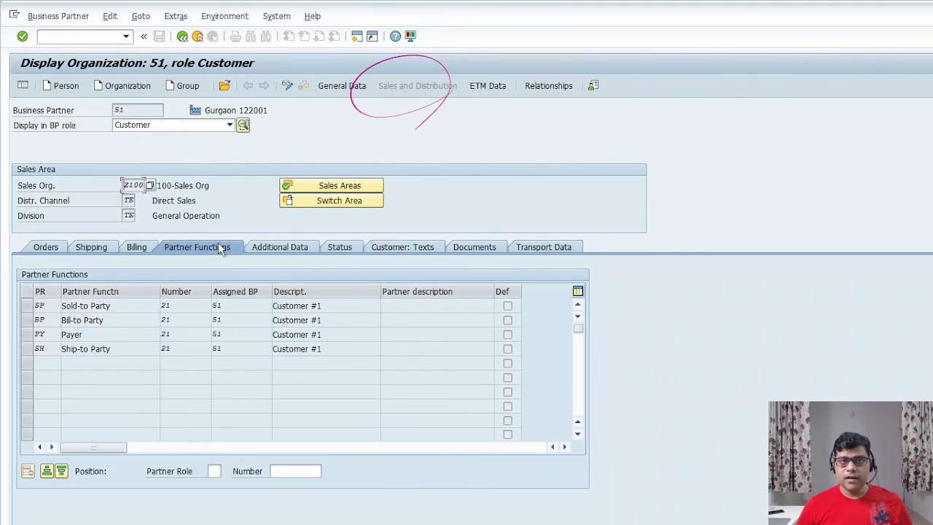
Display the business partner in the FI Customer role and highlight the customer number in the company code data.
{"action": "left_click", "coordinate": [184, 126]}
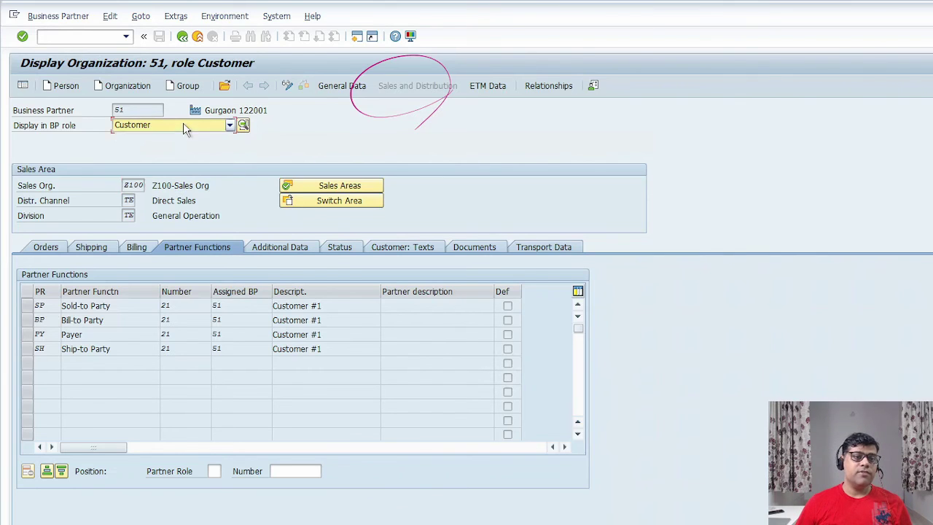
{"action": "left_click", "coordinate": [183, 124]}
{"action": "left_click", "coordinate": [162, 158]}
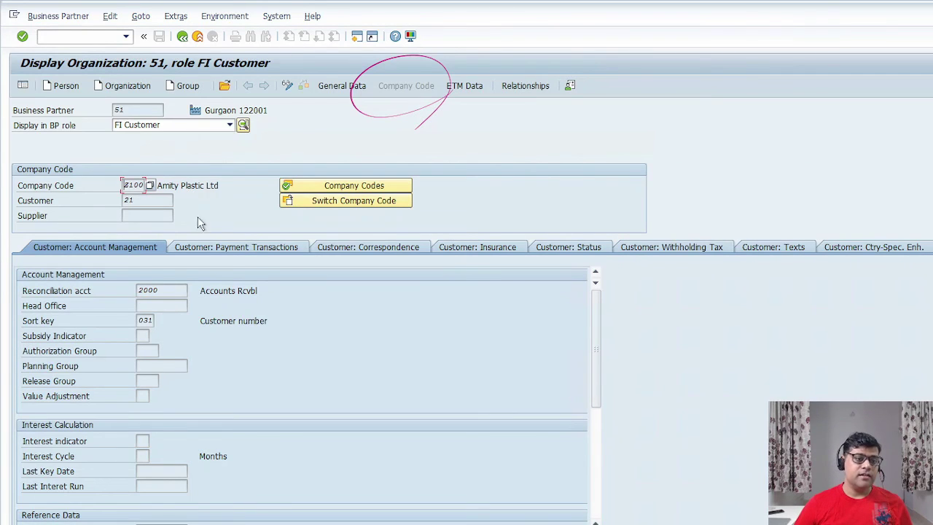
{"action": "left_click", "coordinate": [149, 200]}
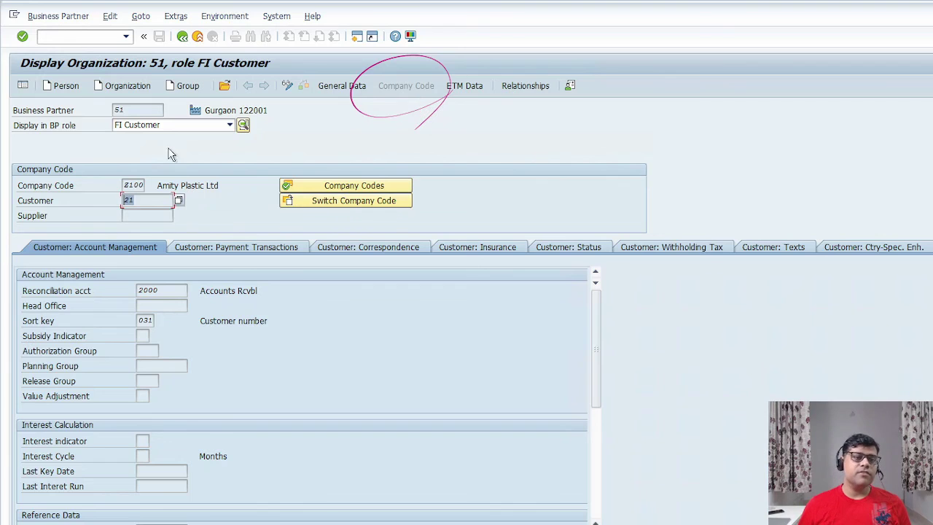
Switch the business partner back to the Customer role, show its sales and distribution data, and return to the general data.
{"action": "left_click", "coordinate": [230, 125]}
{"action": "left_click", "coordinate": [148, 148]}
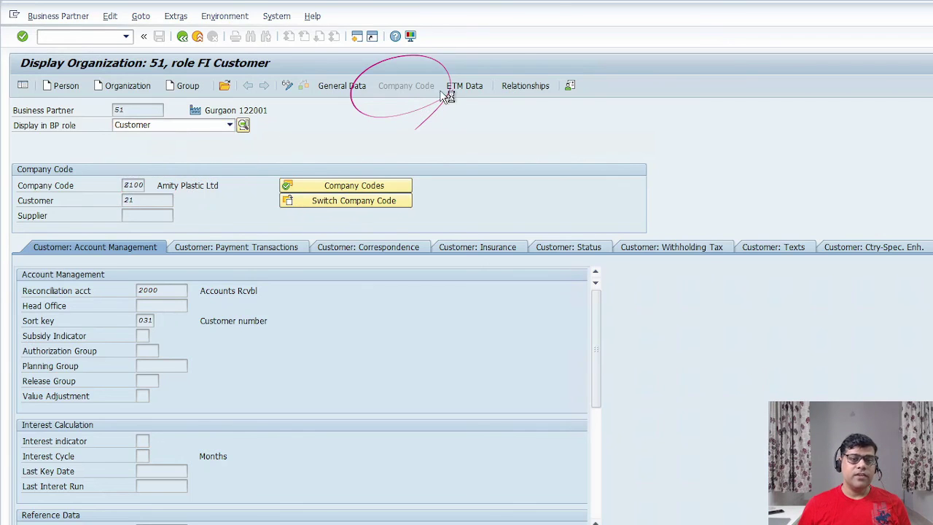
{"action": "left_click", "coordinate": [421, 87]}
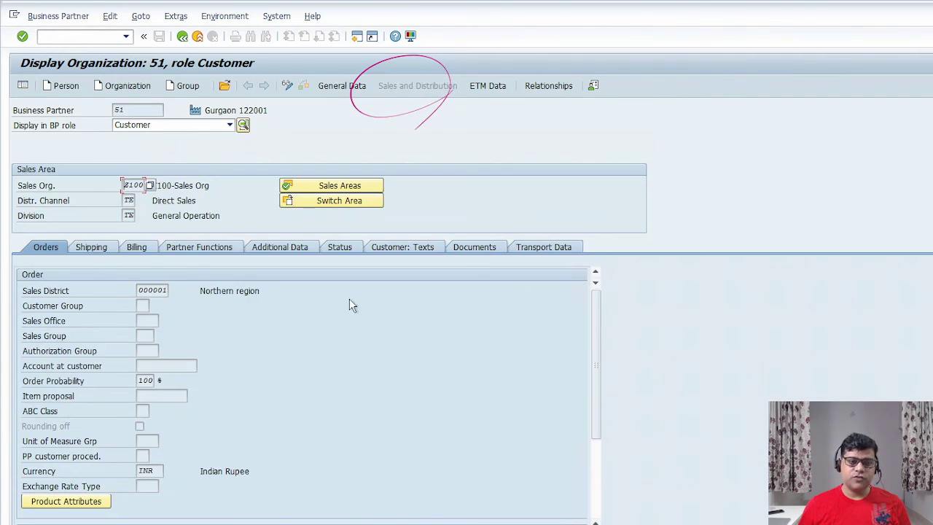
{"action": "key", "text": "shift+F4"}
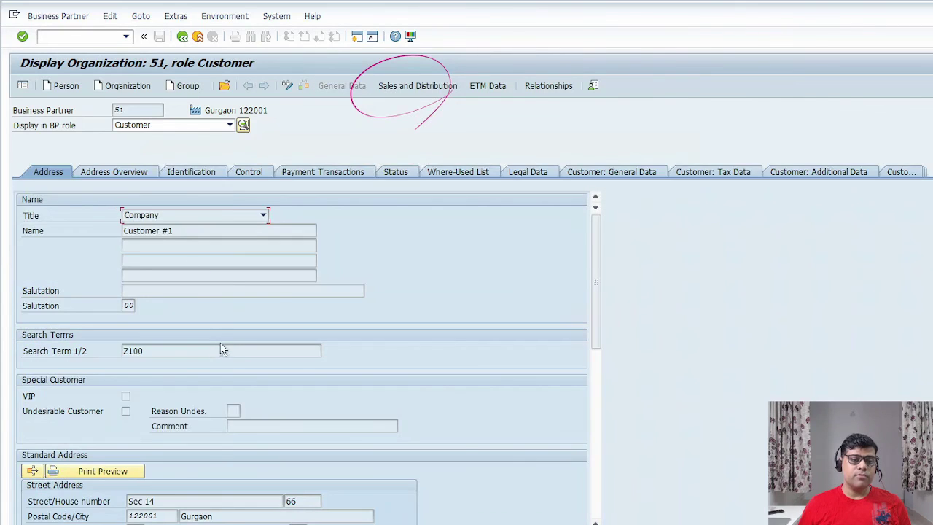